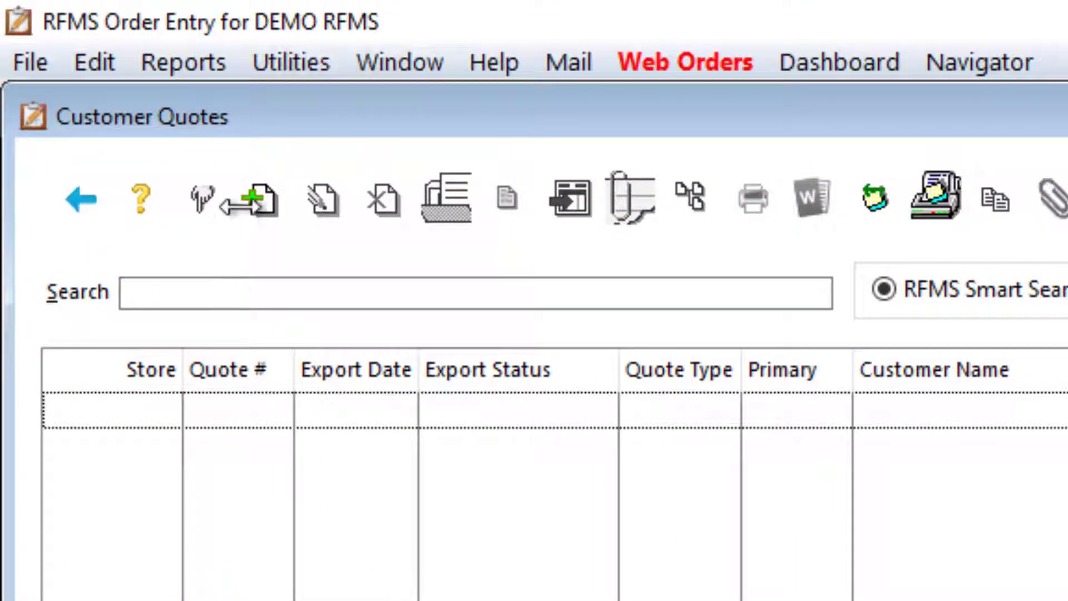
Start a new customer quote and open the customer file lookup for its Sold To details
{"action": "left_click", "coordinate": [253, 198]}
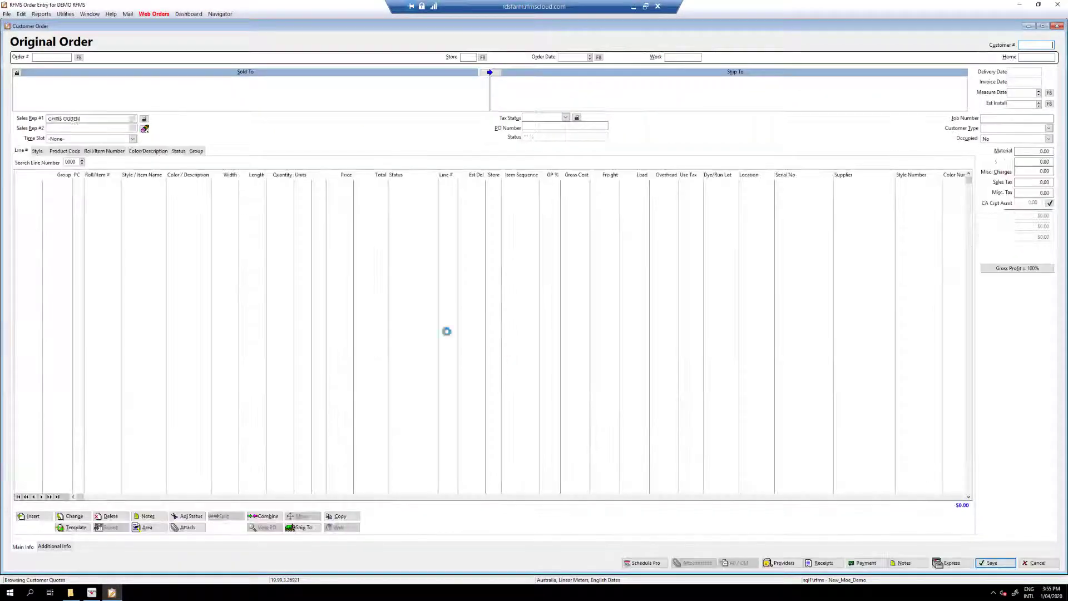
{"action": "left_click", "coordinate": [240, 100]}
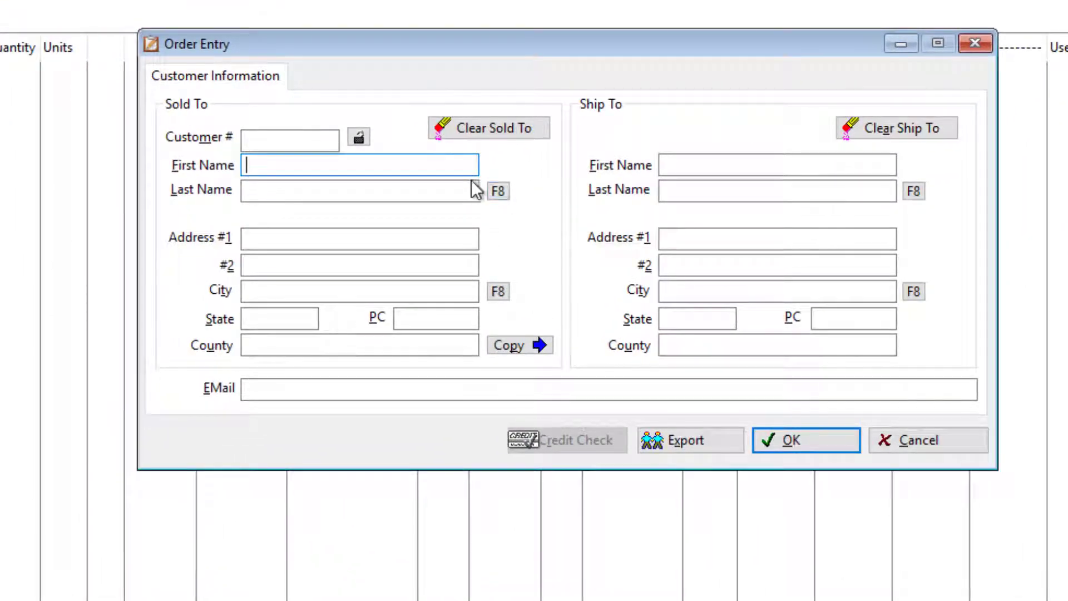
{"action": "left_click", "coordinate": [496, 190]}
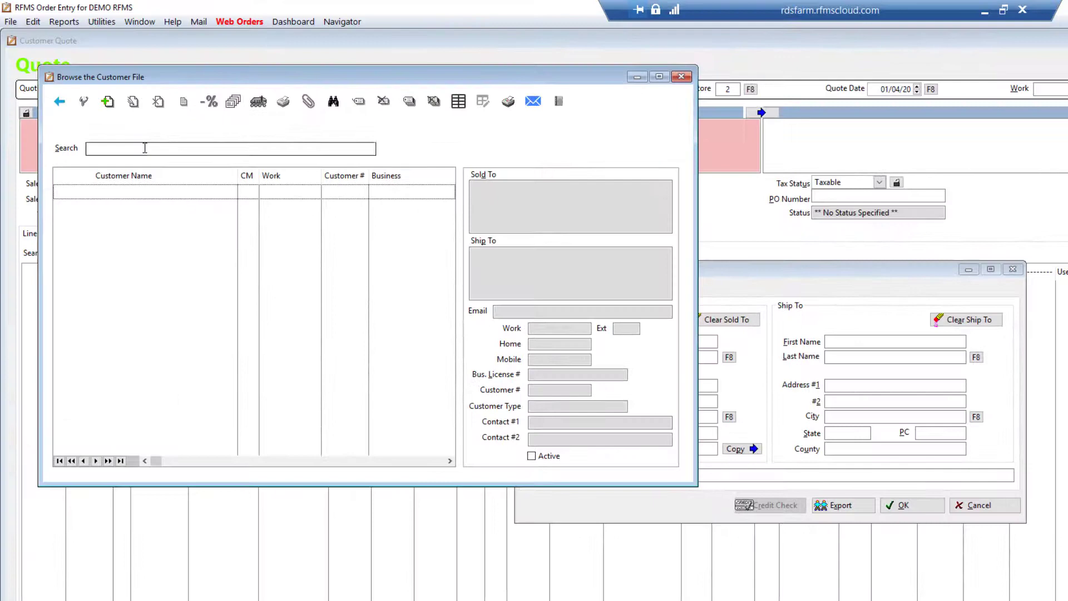
Search the customer file by partial name, select the customer of type RETAIL FITOUTS, and accept their details for the quote
{"action": "left_click", "coordinate": [145, 148]}
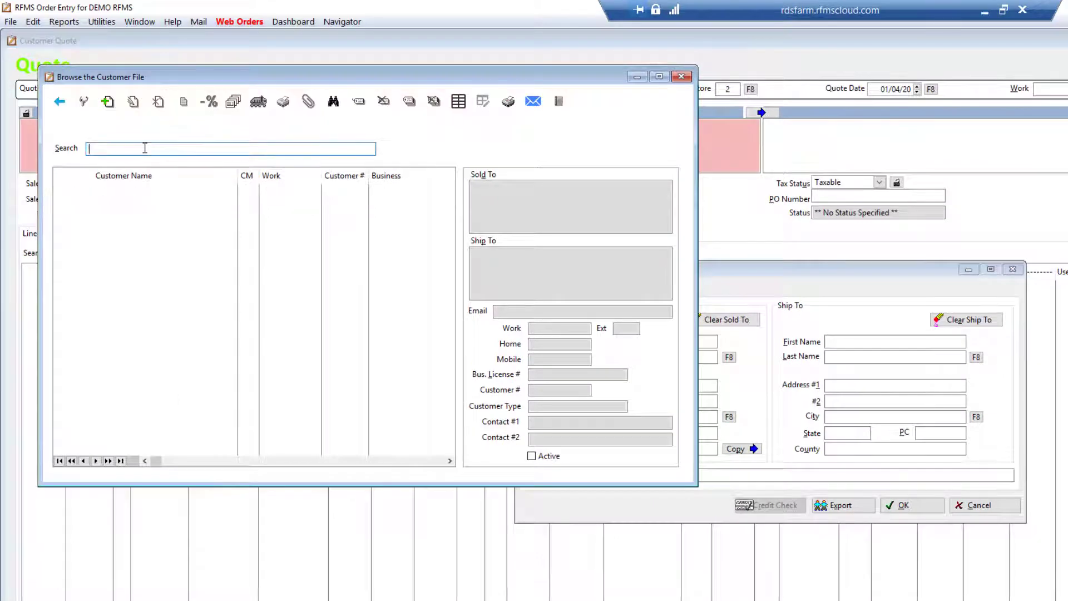
{"action": "type", "text": "SAM"}
{"action": "key", "text": "Tab"}
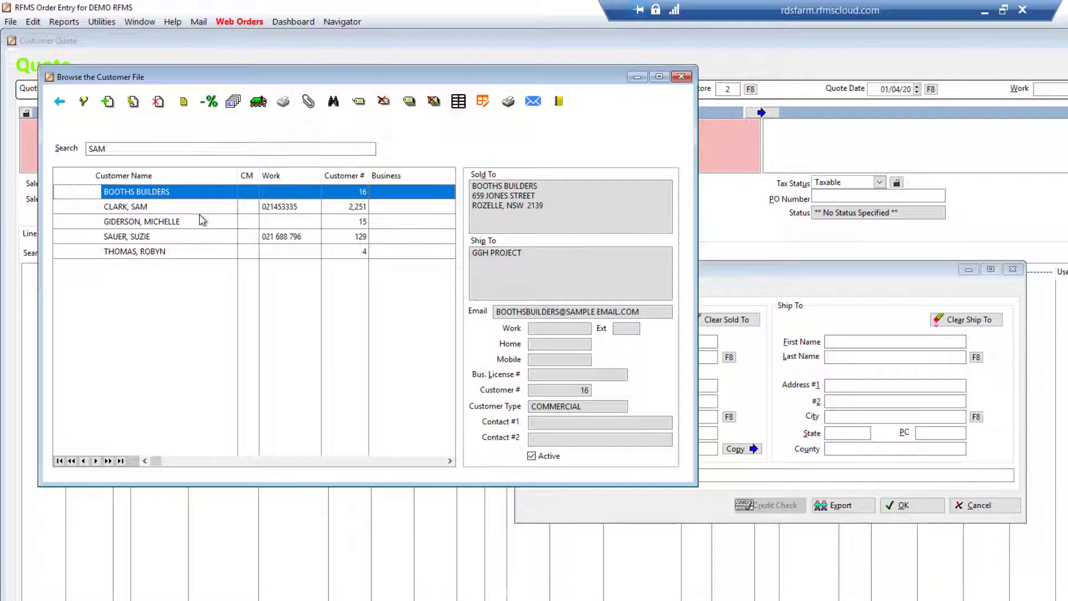
{"action": "left_click", "coordinate": [201, 221]}
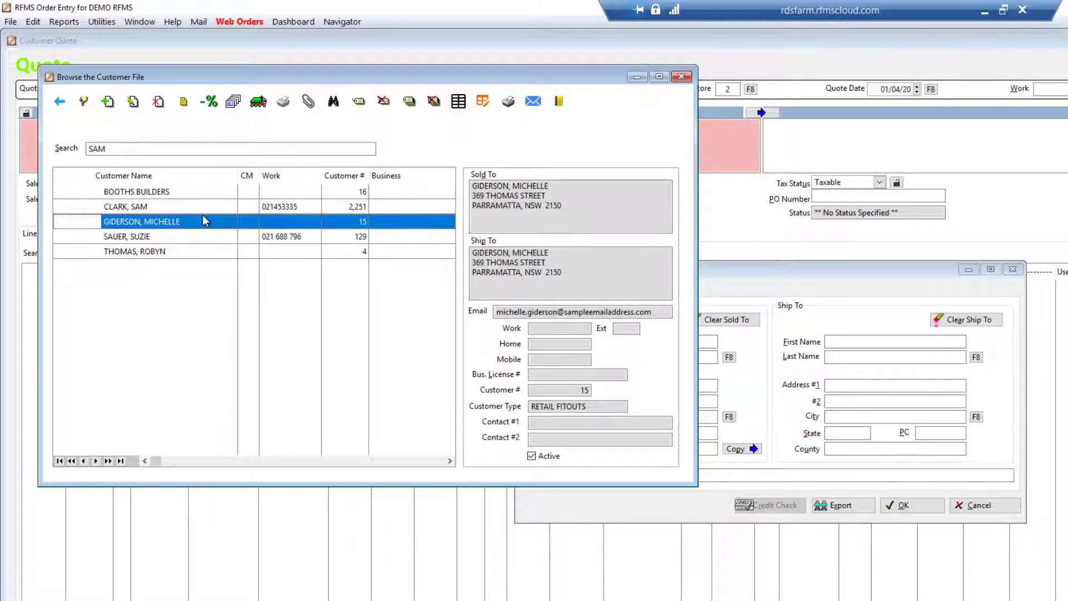
{"action": "double_click", "coordinate": [206, 221]}
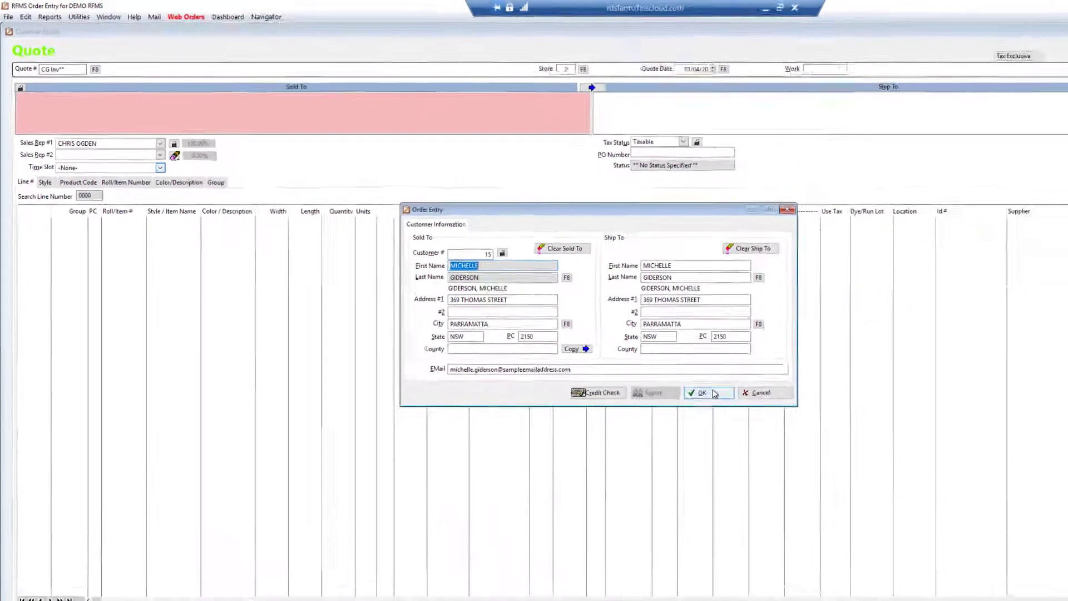
{"action": "left_click", "coordinate": [901, 503]}
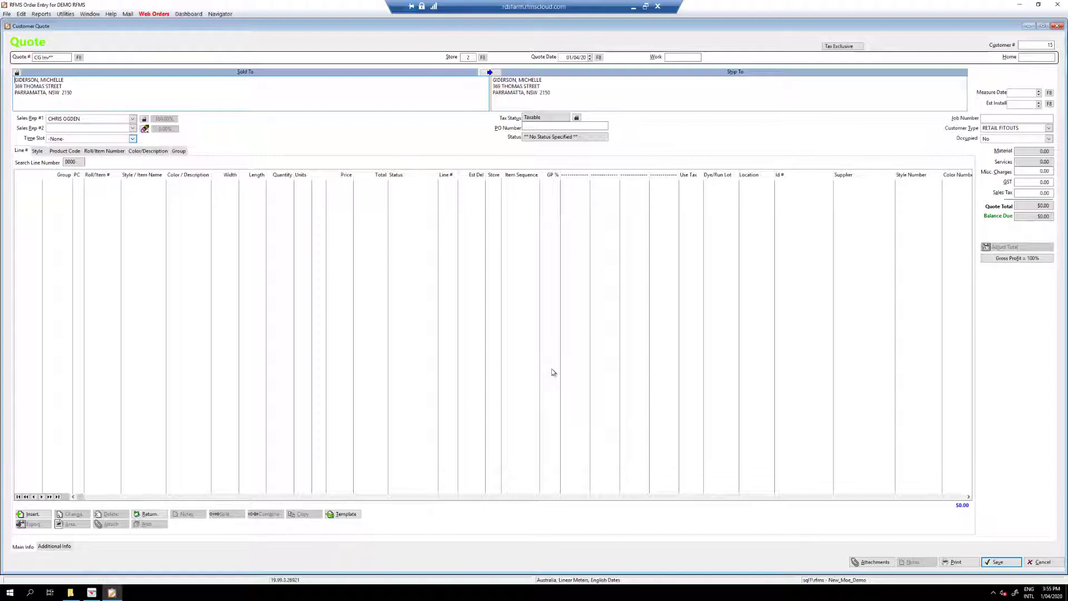
Add a quote line from the products list, searching for RIVER and choosing RIVERVIEW in color PEBBLE
{"action": "left_click", "coordinate": [35, 515]}
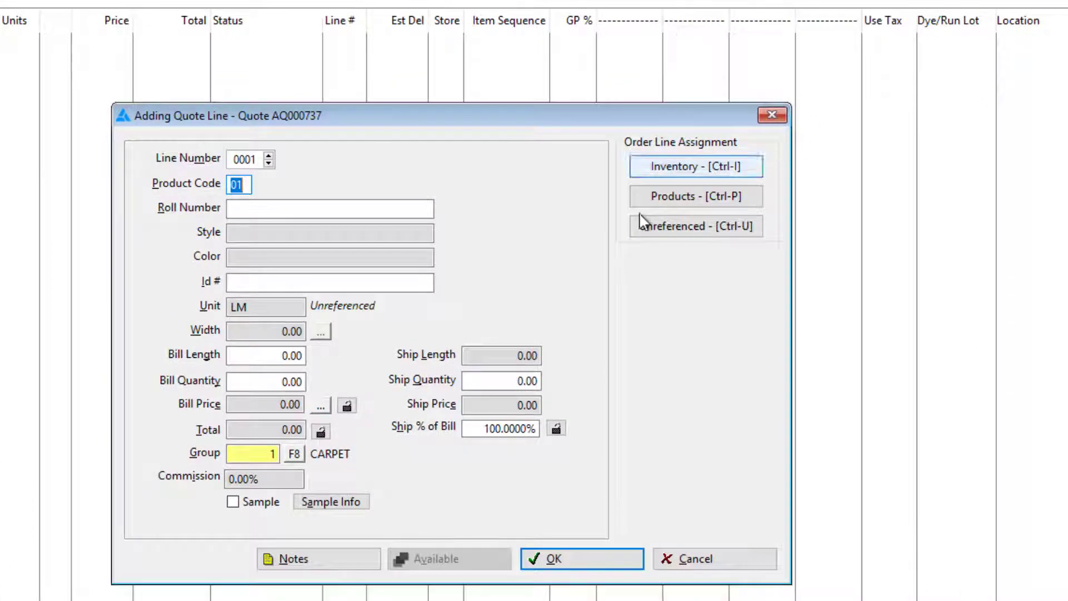
{"action": "left_click", "coordinate": [652, 202]}
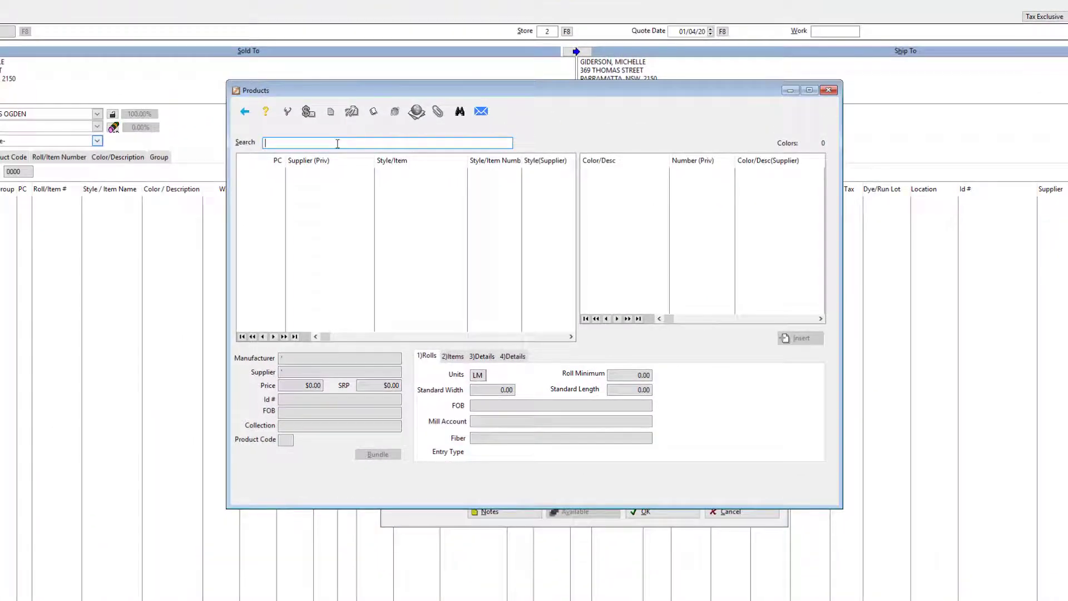
{"action": "type", "text": "RIVER"}
{"action": "key", "text": "Return"}
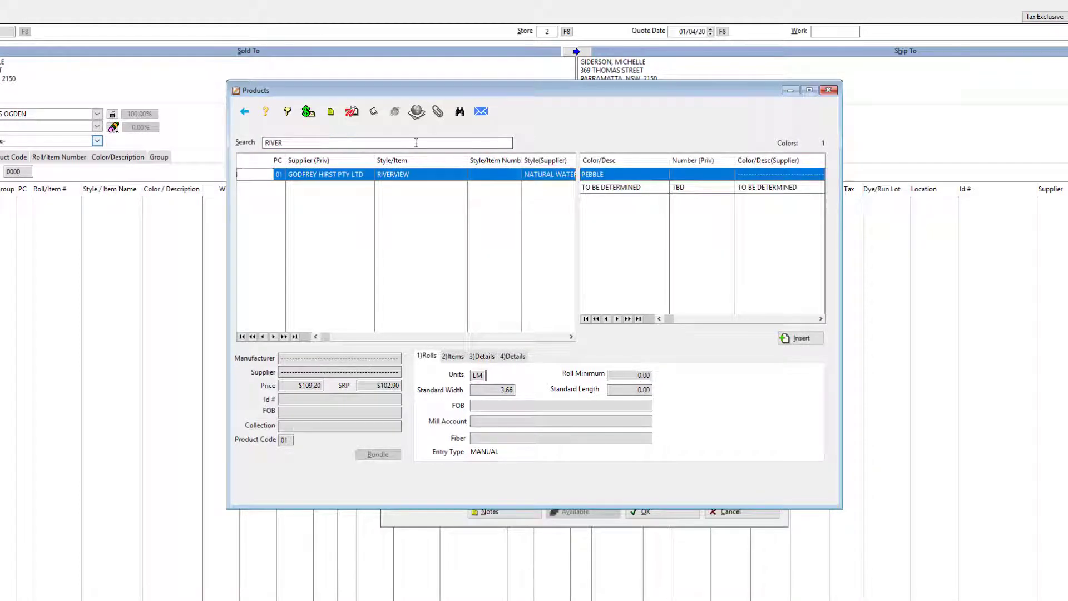
{"action": "double_click", "coordinate": [641, 176]}
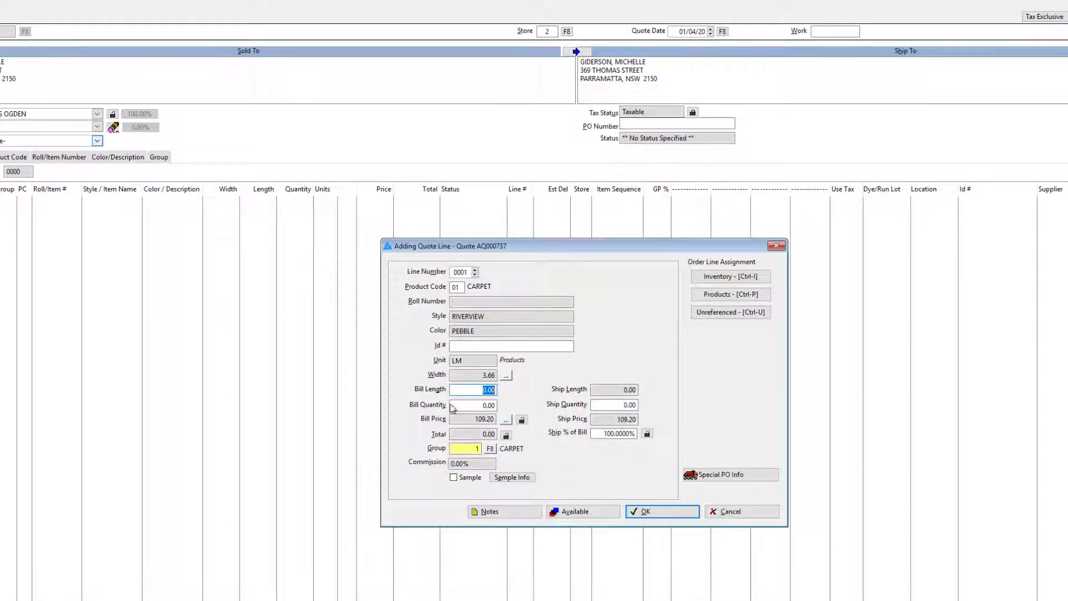
Set the RIVERVIEW line's bill length to 1 and apply the Sample price level of 40.00
{"action": "type", "text": "1"}
{"action": "left_click", "coordinate": [506, 420]}
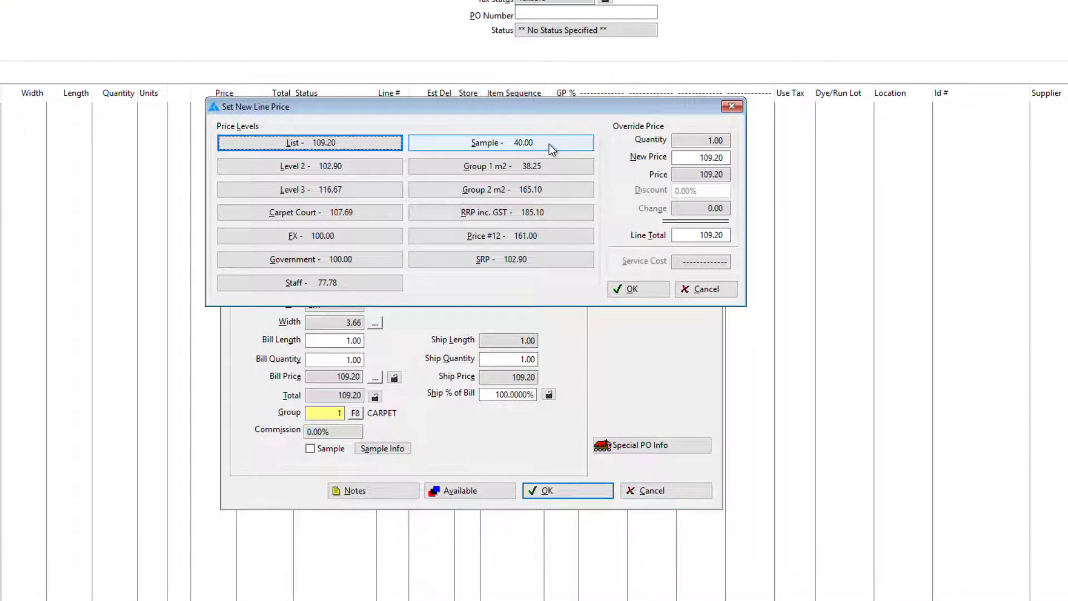
{"action": "left_click", "coordinate": [549, 144]}
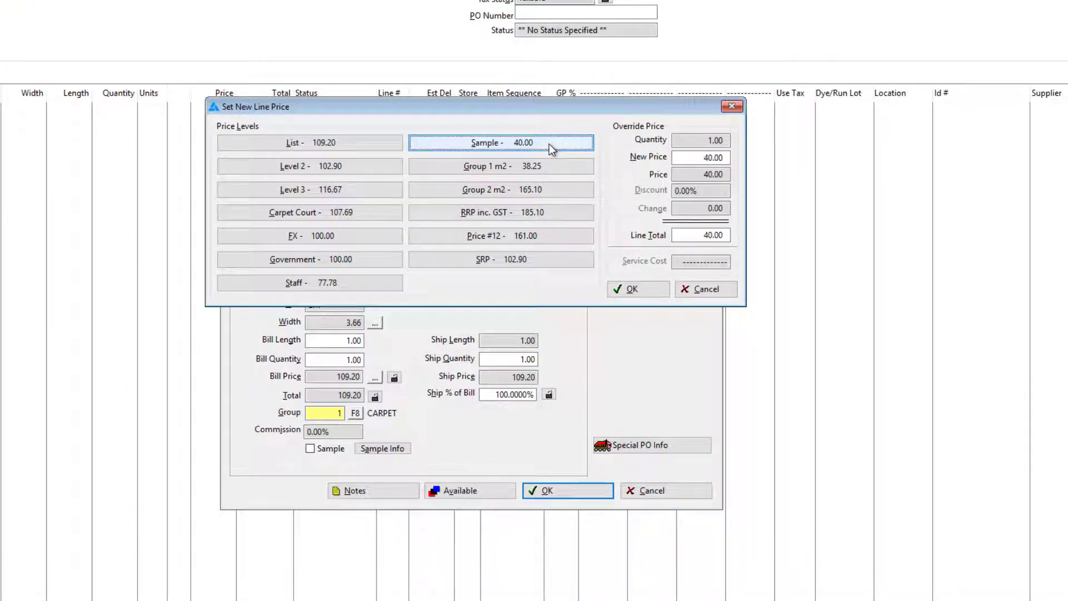
{"action": "left_click", "coordinate": [640, 289]}
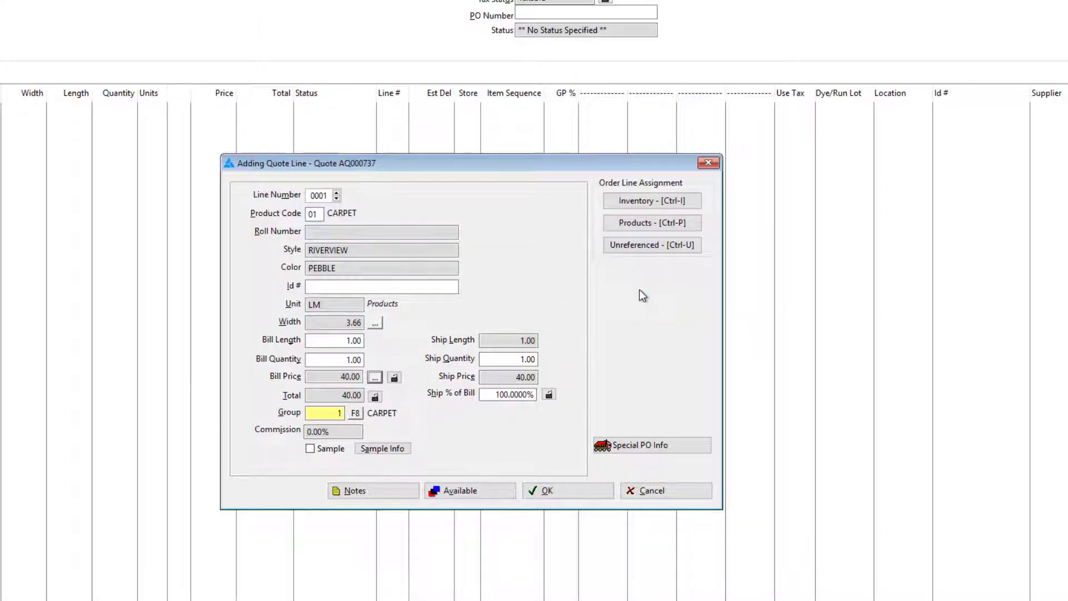
Mark the RIVERVIEW line as a sample, accept the proposed out and due dates, and save the line
{"action": "left_click", "coordinate": [310, 450]}
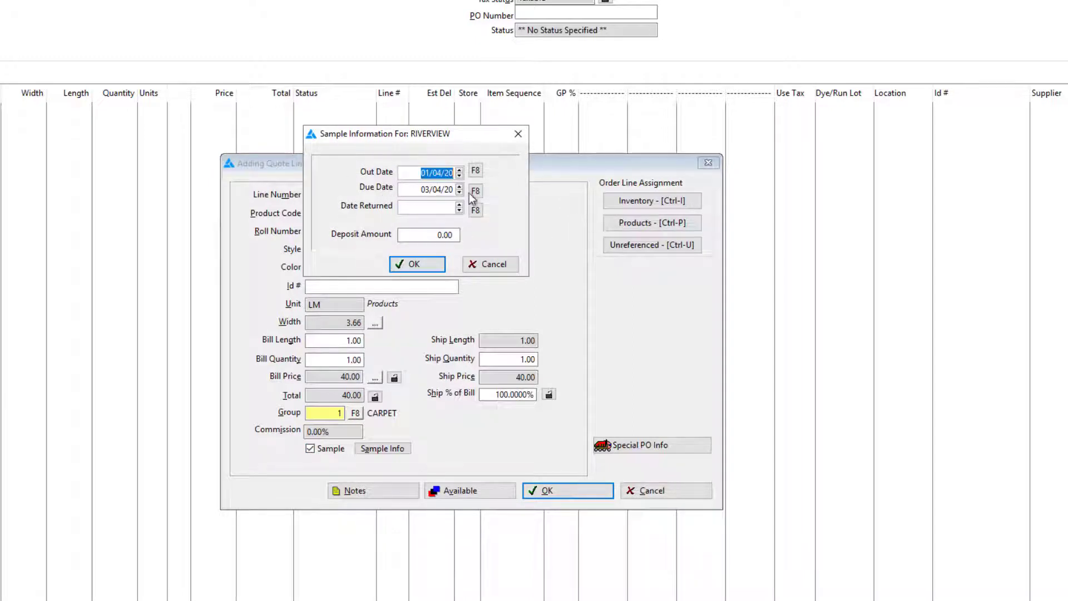
{"action": "left_click", "coordinate": [418, 265]}
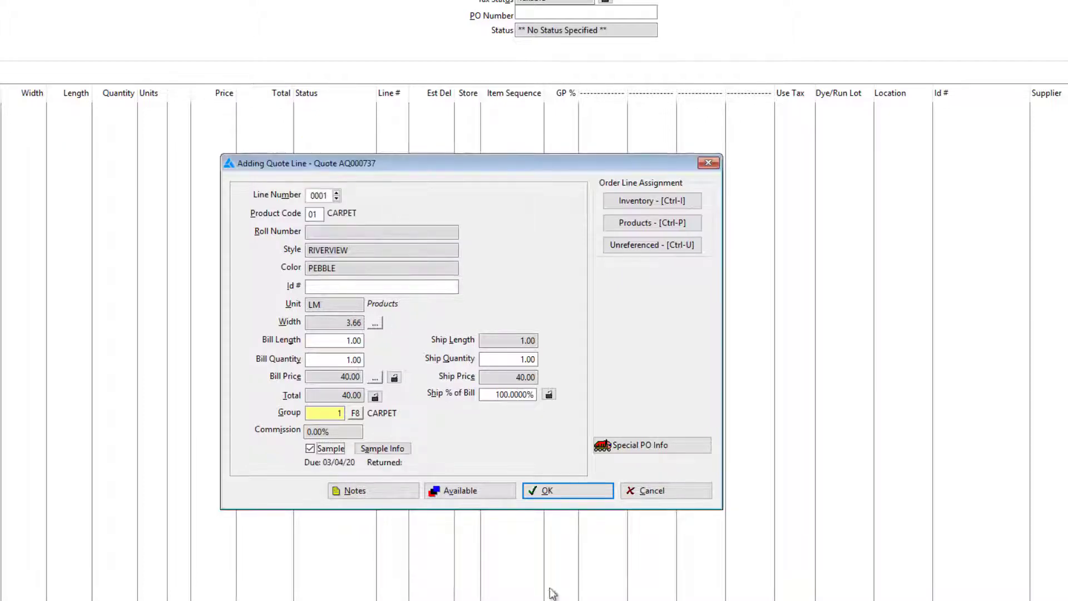
{"action": "left_click", "coordinate": [581, 495]}
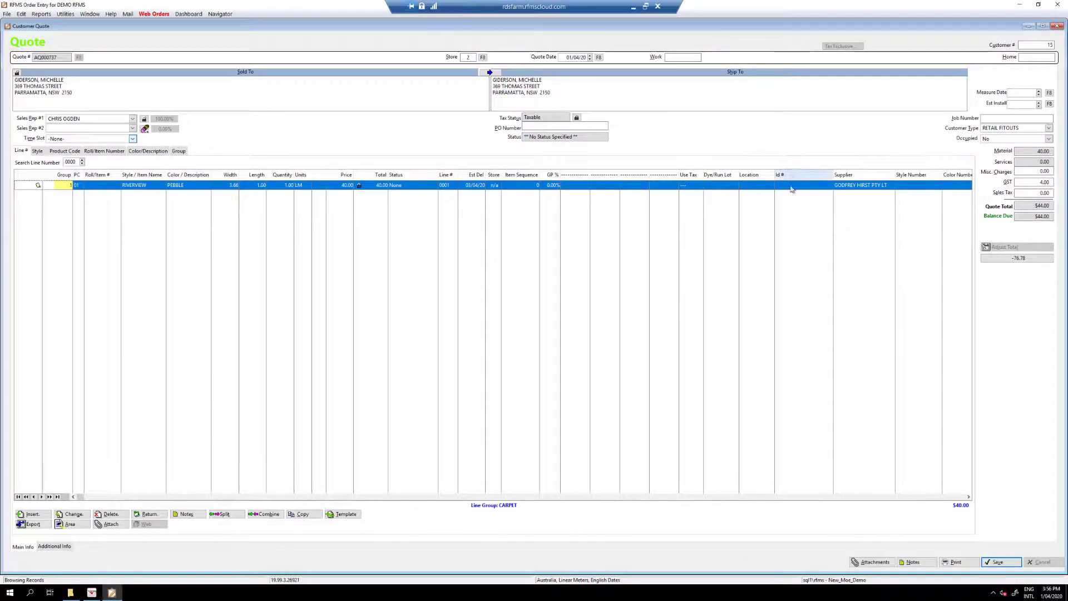
Add a second quote line from the products list, searching for ACCOL and choosing ACCOLADE in color HOT PINK
{"action": "left_click", "coordinate": [45, 516]}
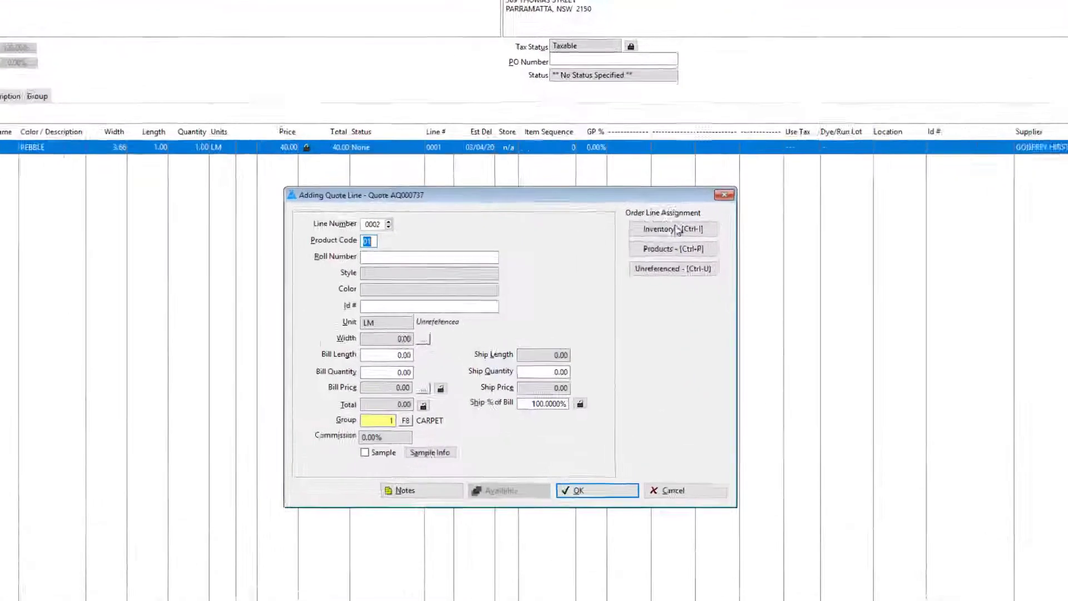
{"action": "left_click", "coordinate": [709, 246]}
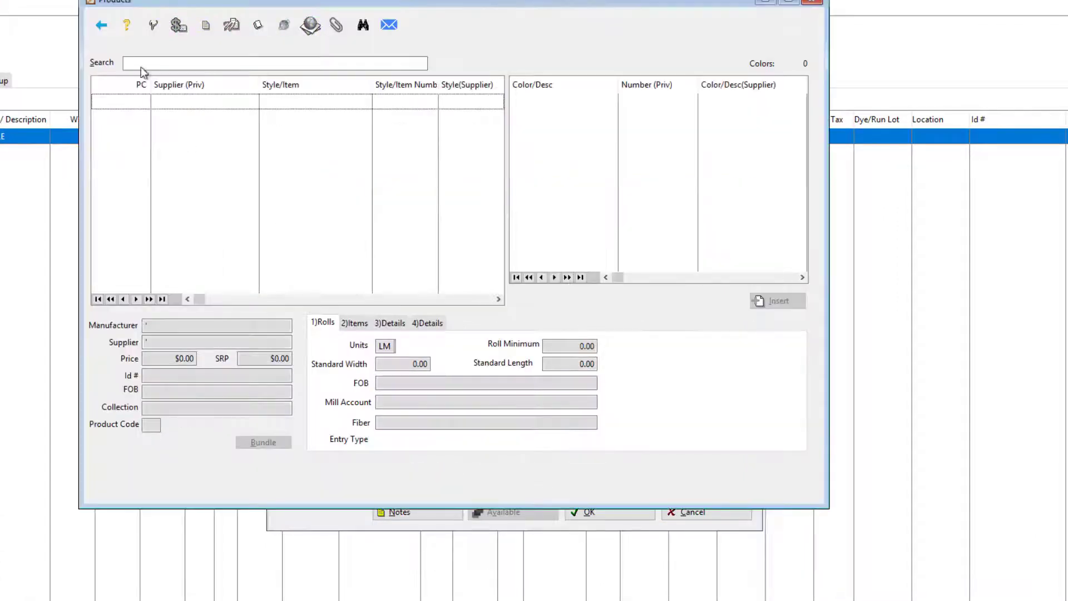
{"action": "left_click", "coordinate": [156, 62]}
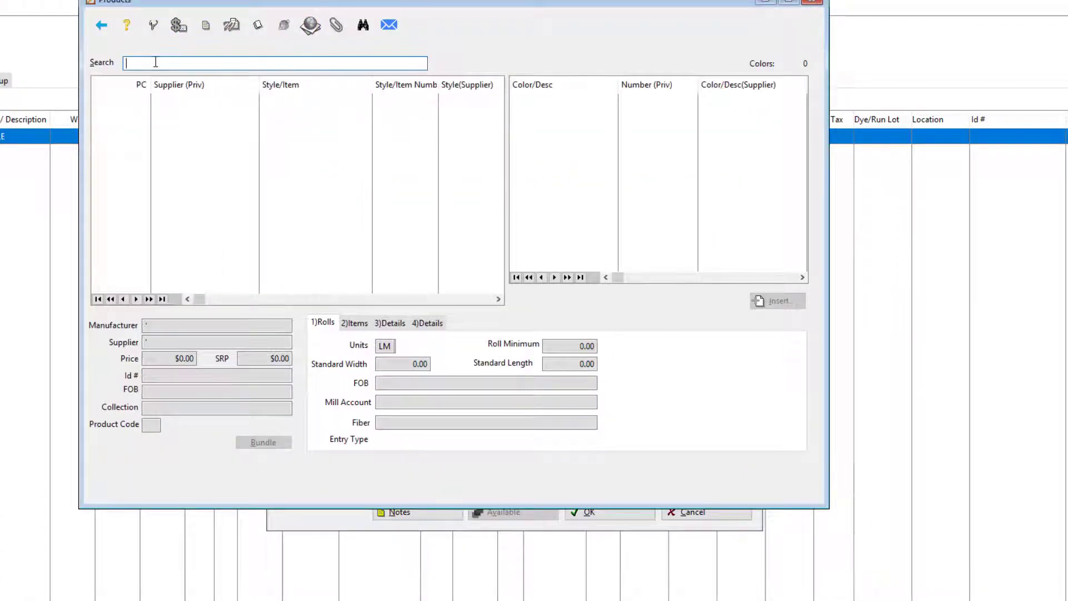
{"action": "type", "text": "ACCOL"}
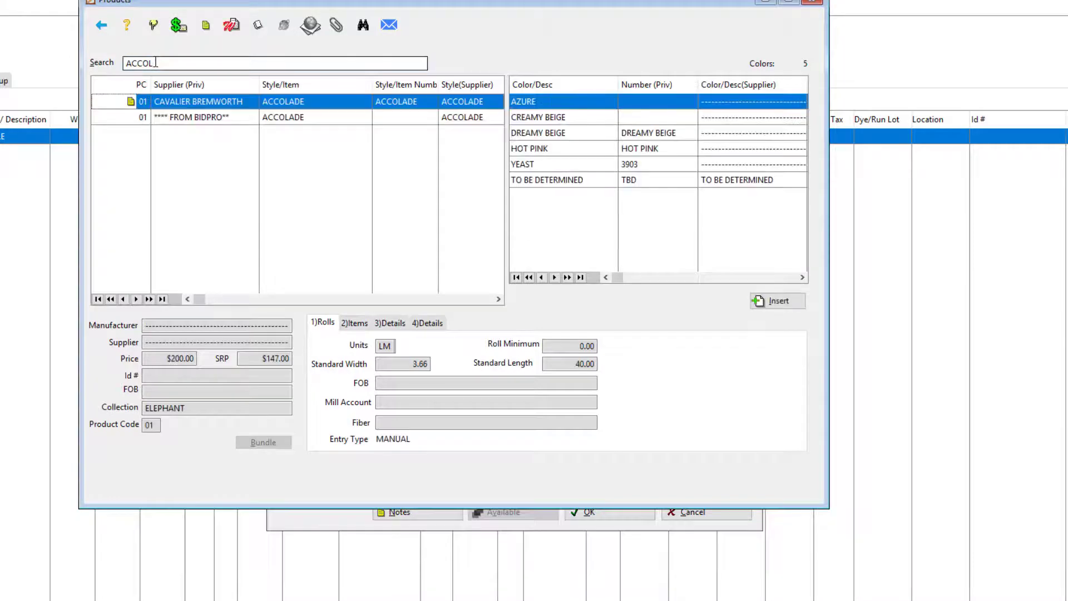
{"action": "double_click", "coordinate": [594, 147]}
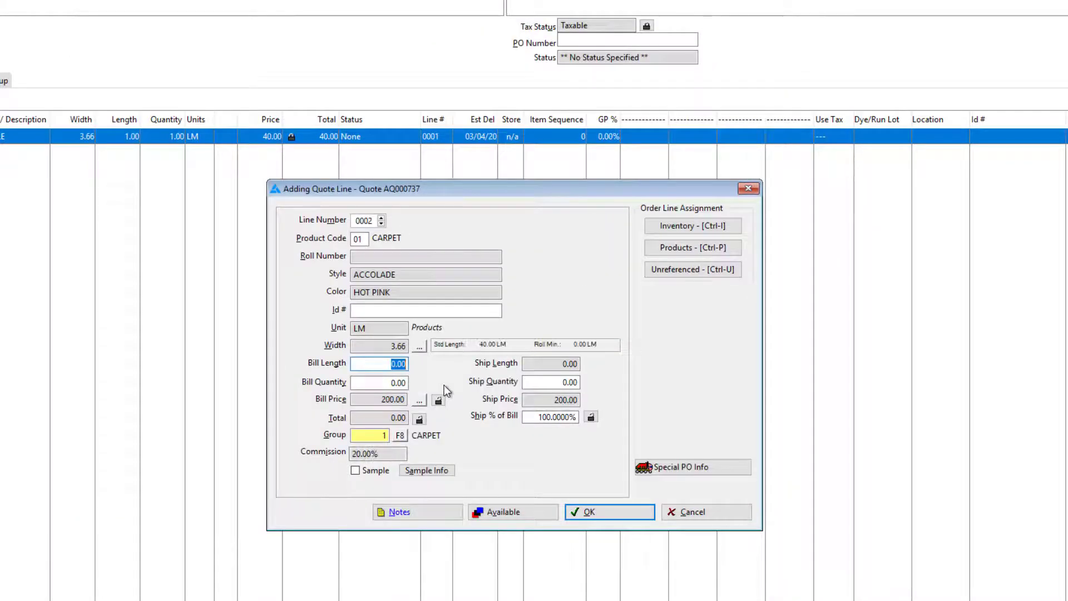
Set the ACCOLADE line's bill length to 1 and apply the Sample price level of 40.00
{"action": "type", "text": "1"}
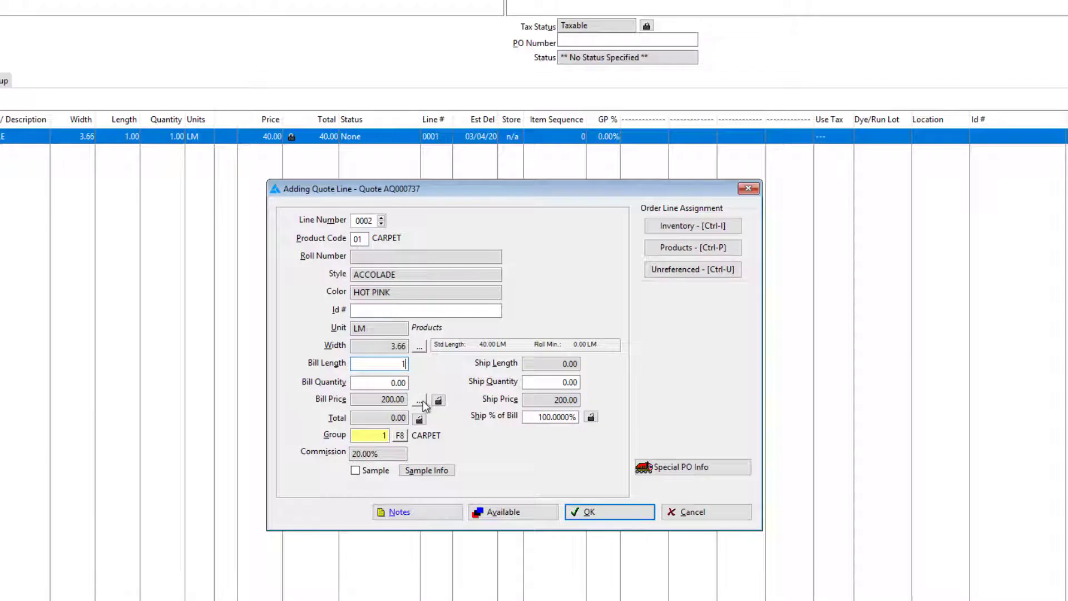
{"action": "key", "text": "Tab"}
{"action": "key", "text": "Return"}
{"action": "left_click", "coordinate": [574, 169]}
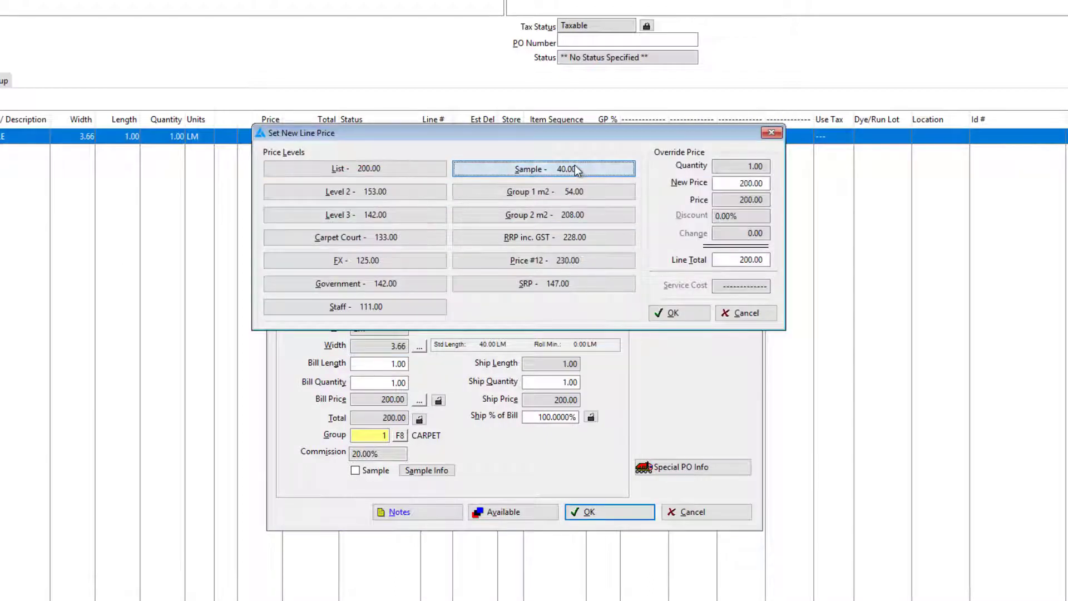
{"action": "left_click", "coordinate": [681, 315]}
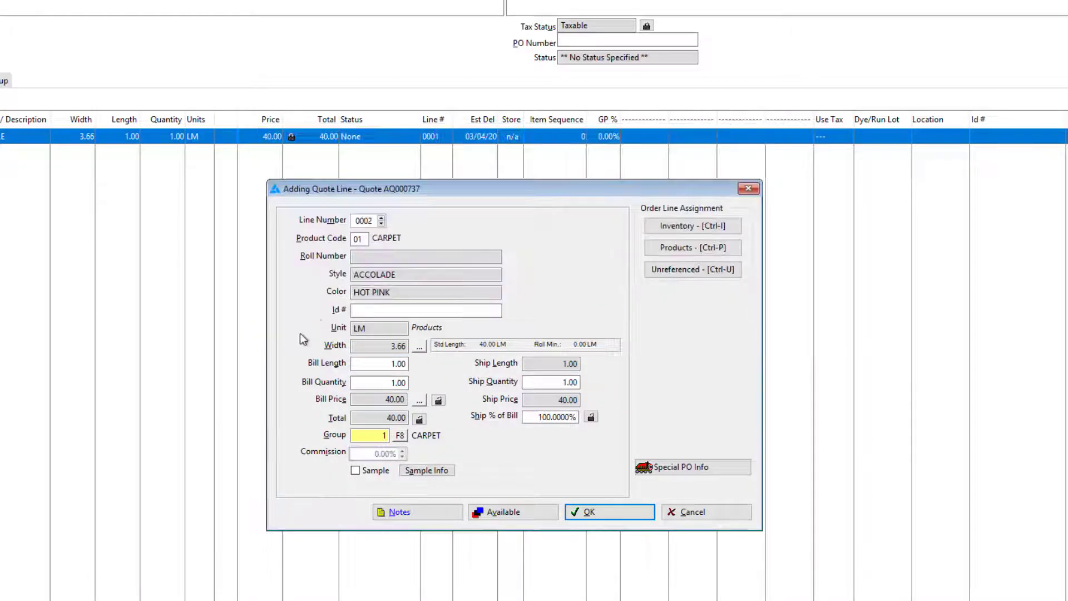
Mark the ACCOLADE line as a sample, accept the proposed out and due dates, and save the line
{"action": "left_click", "coordinate": [355, 470]}
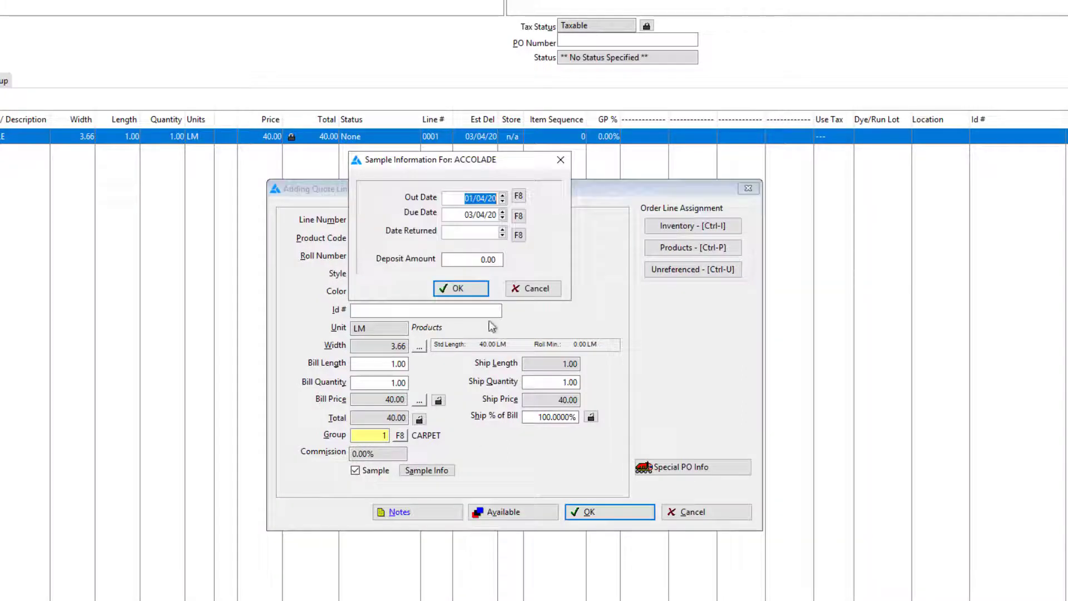
{"action": "left_click", "coordinate": [461, 290]}
{"action": "left_click", "coordinate": [631, 516]}
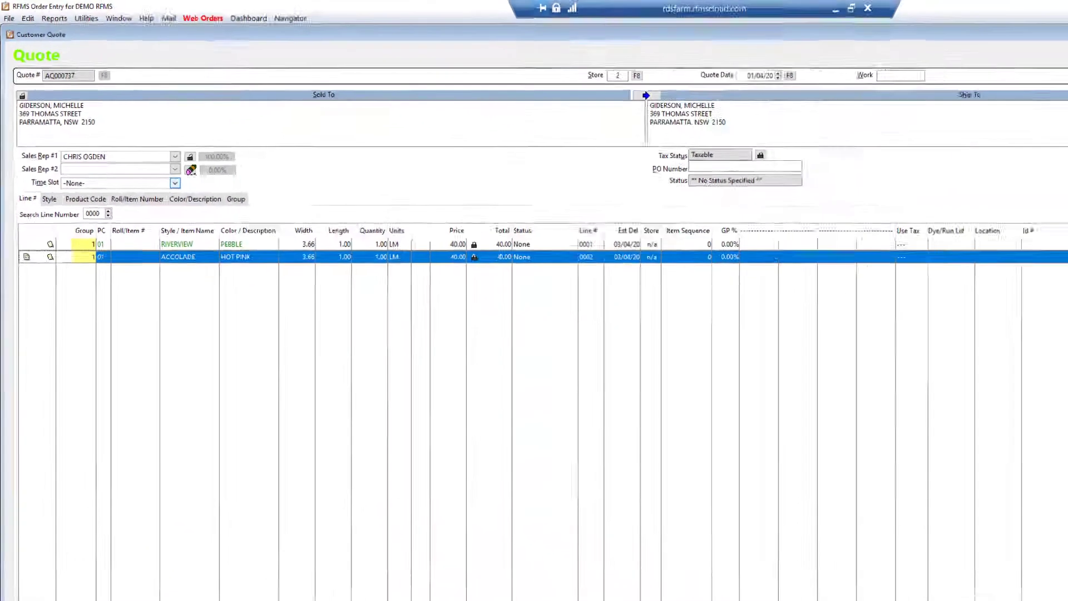
Add a third quote line from the products list, searching for ARC and choosing ARCOT in color TRILLION
{"action": "left_click", "coordinate": [33, 513]}
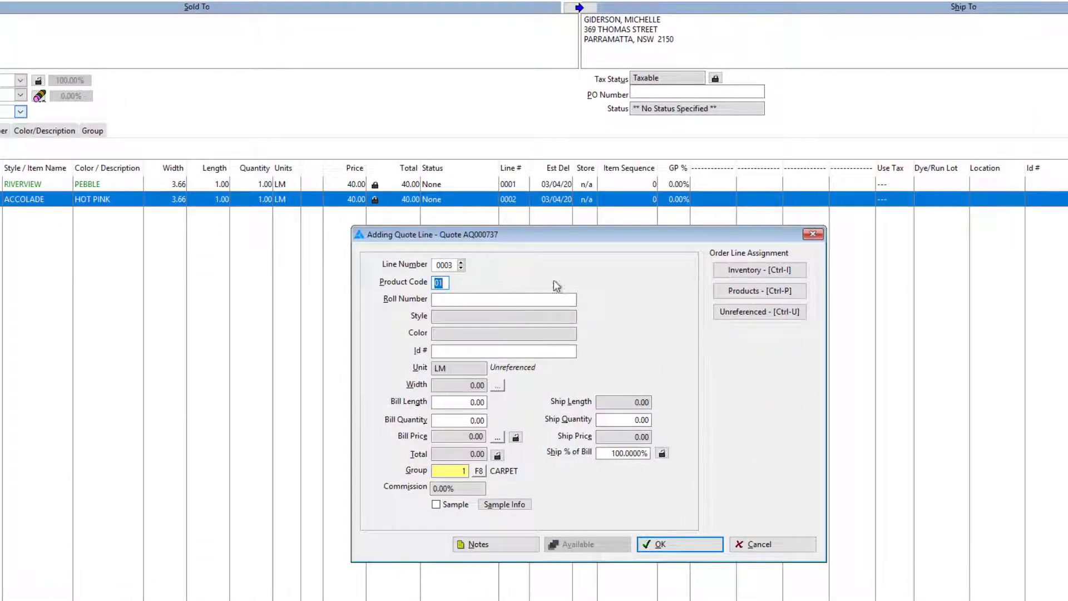
{"action": "left_click", "coordinate": [784, 291]}
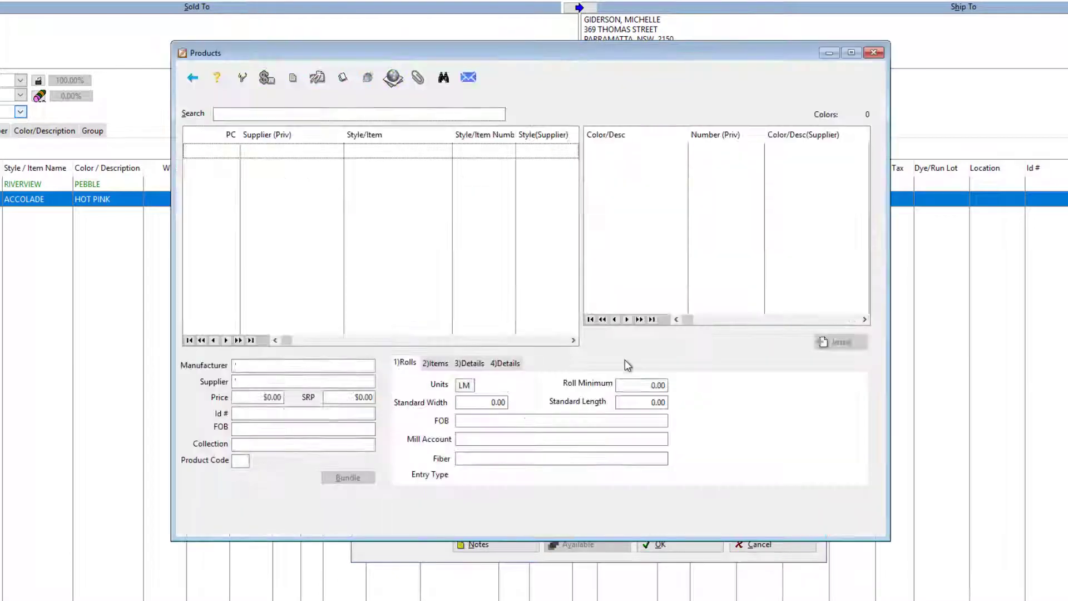
{"action": "left_click", "coordinate": [270, 111]}
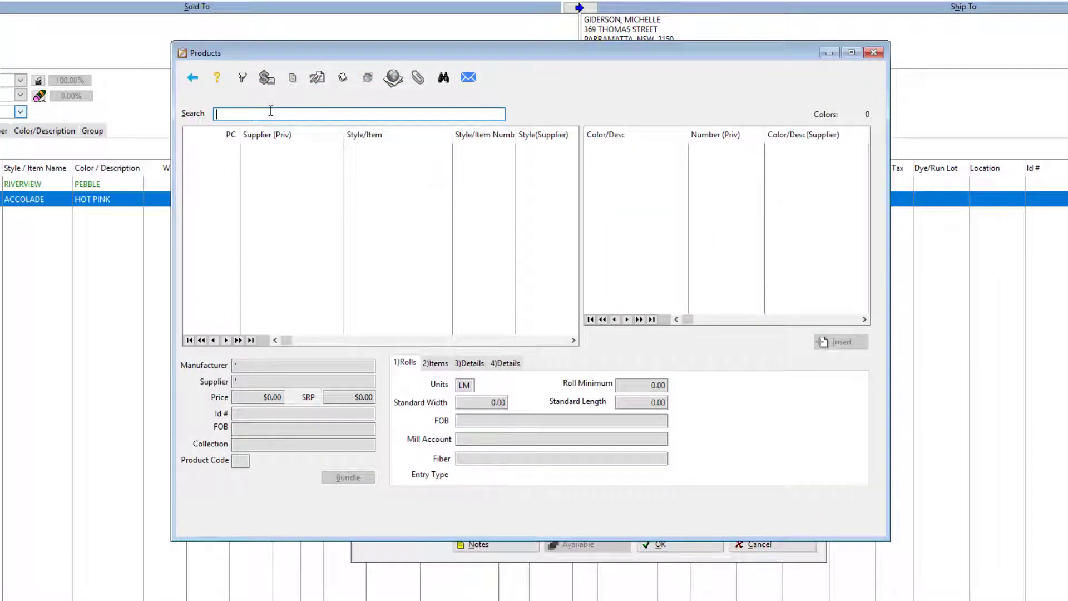
{"action": "type", "text": "ARC"}
{"action": "key", "text": "Return"}
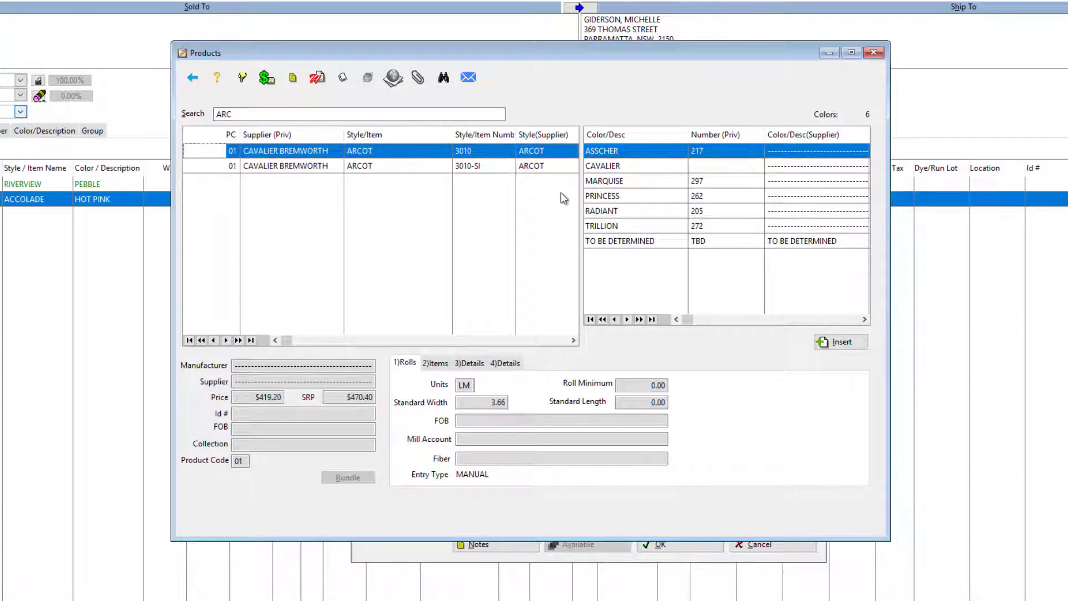
{"action": "double_click", "coordinate": [617, 225]}
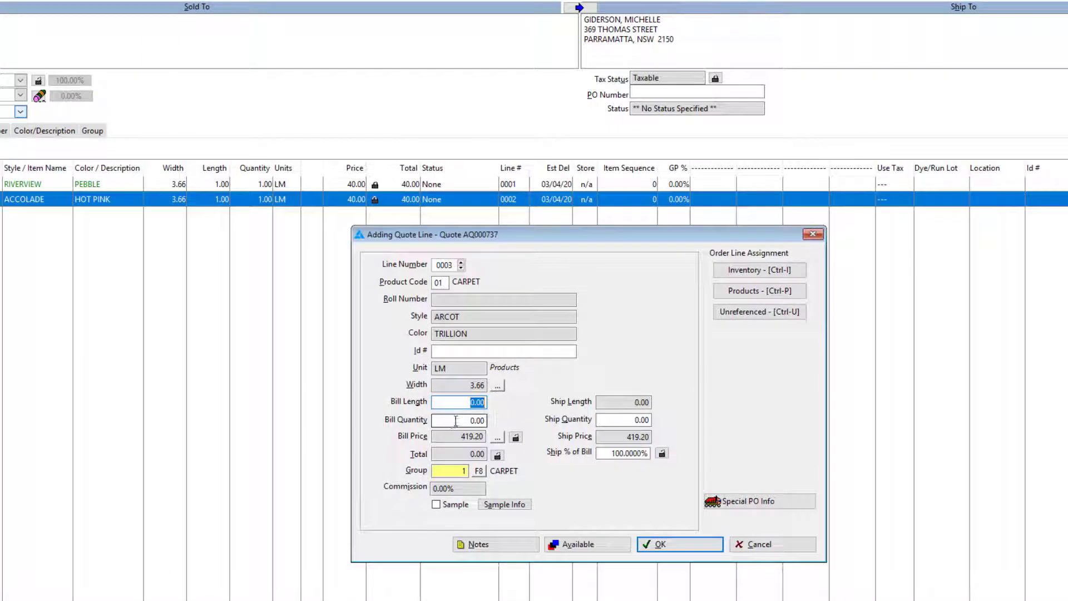
Set the ARCOT line's bill length to 1 and apply the Sample price level of 40.00
{"action": "type", "text": "1"}
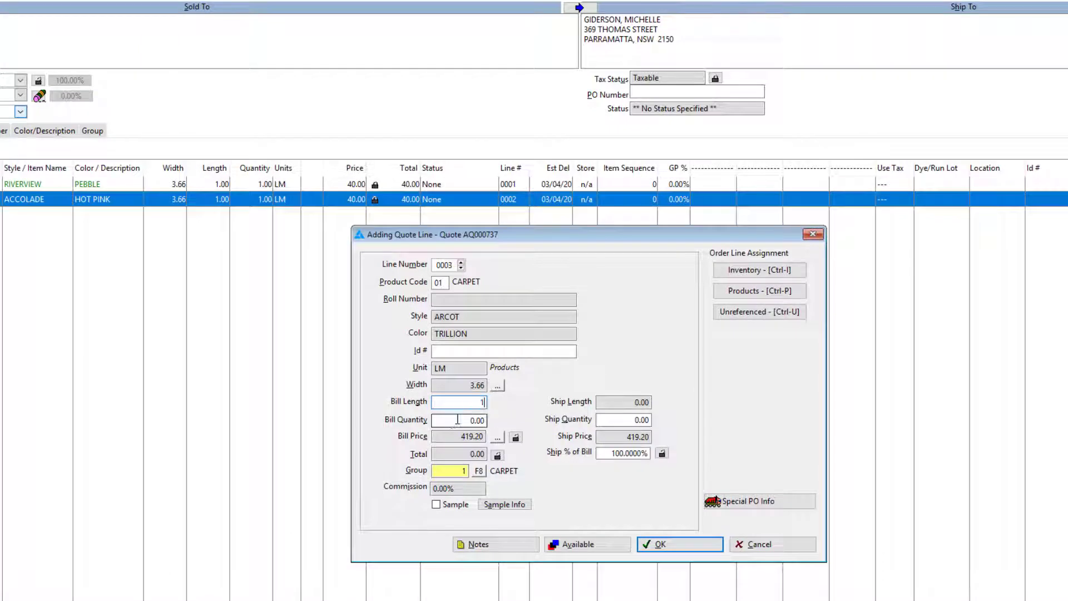
{"action": "left_click", "coordinate": [497, 438]}
{"action": "left_click", "coordinate": [663, 215]}
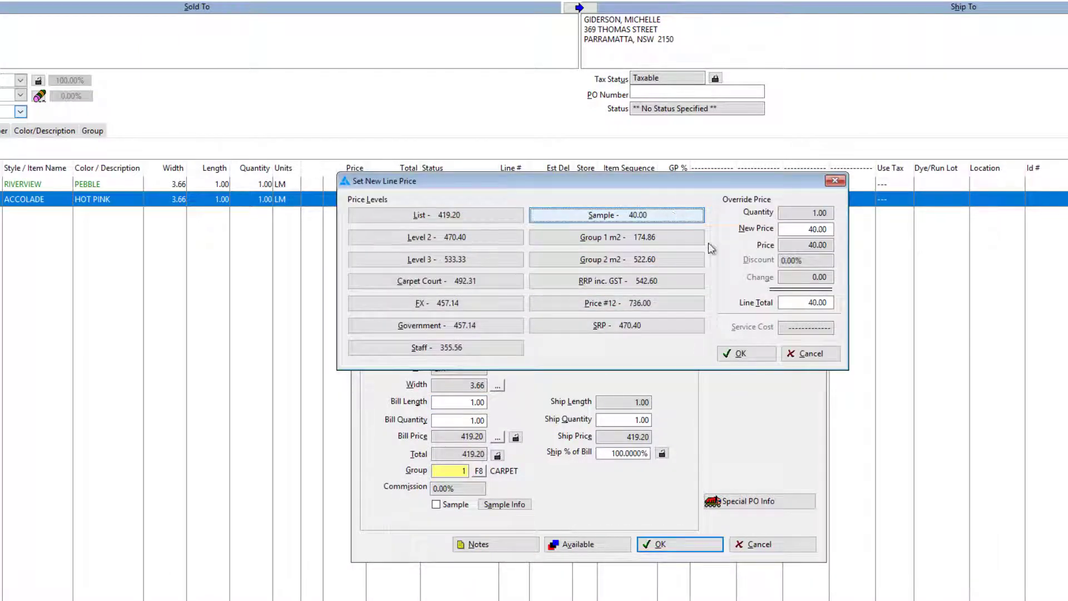
{"action": "left_click", "coordinate": [741, 353]}
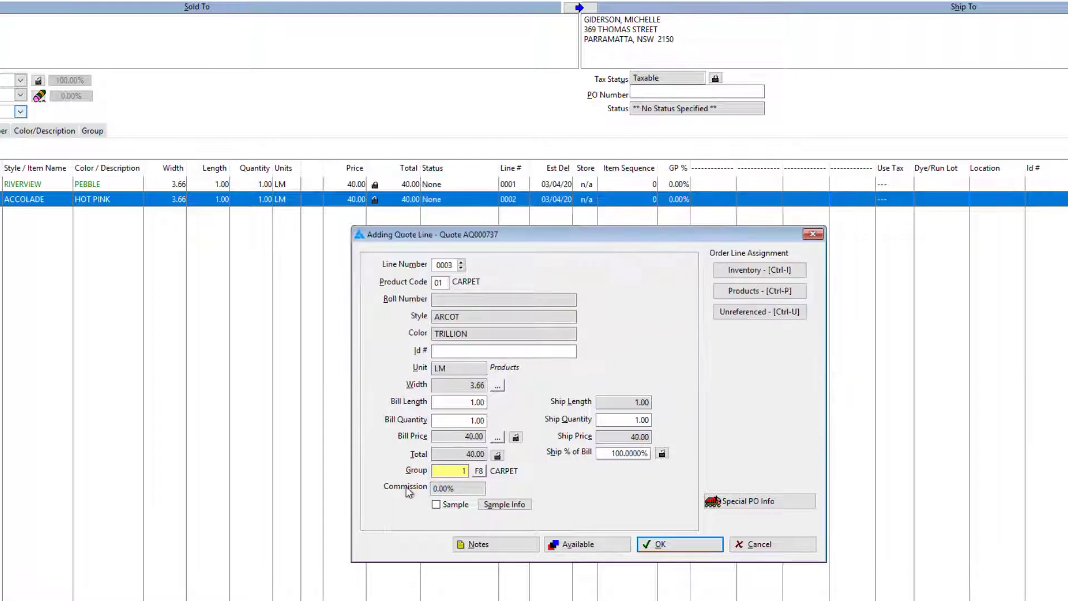
Mark the ARCOT line as a sample, accept the proposed out and due dates, and save the line
{"action": "left_click", "coordinate": [437, 504]}
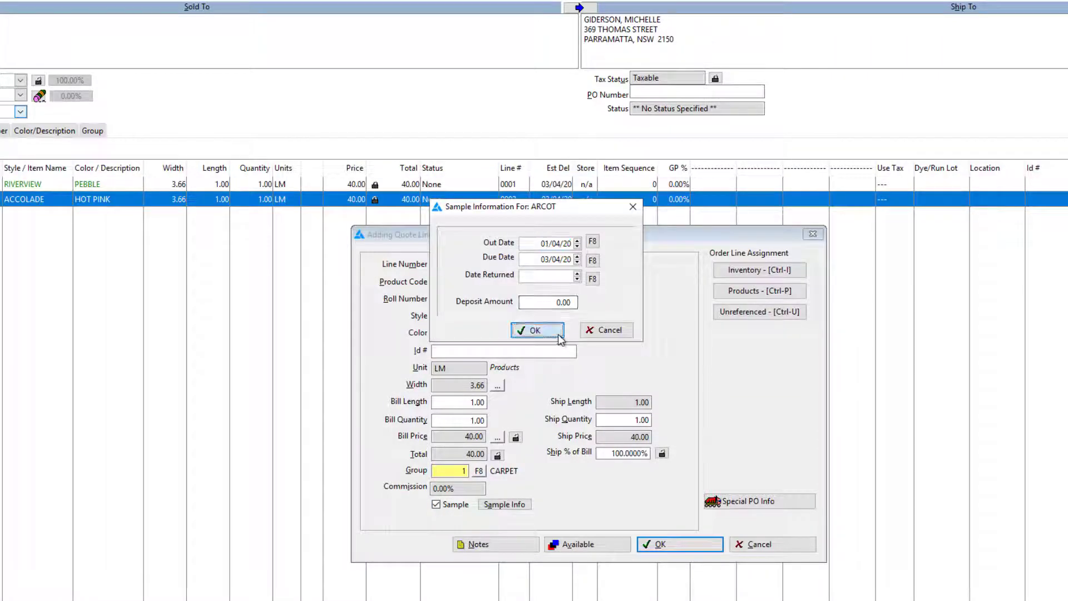
{"action": "left_click", "coordinate": [536, 330]}
{"action": "left_click", "coordinate": [671, 548]}
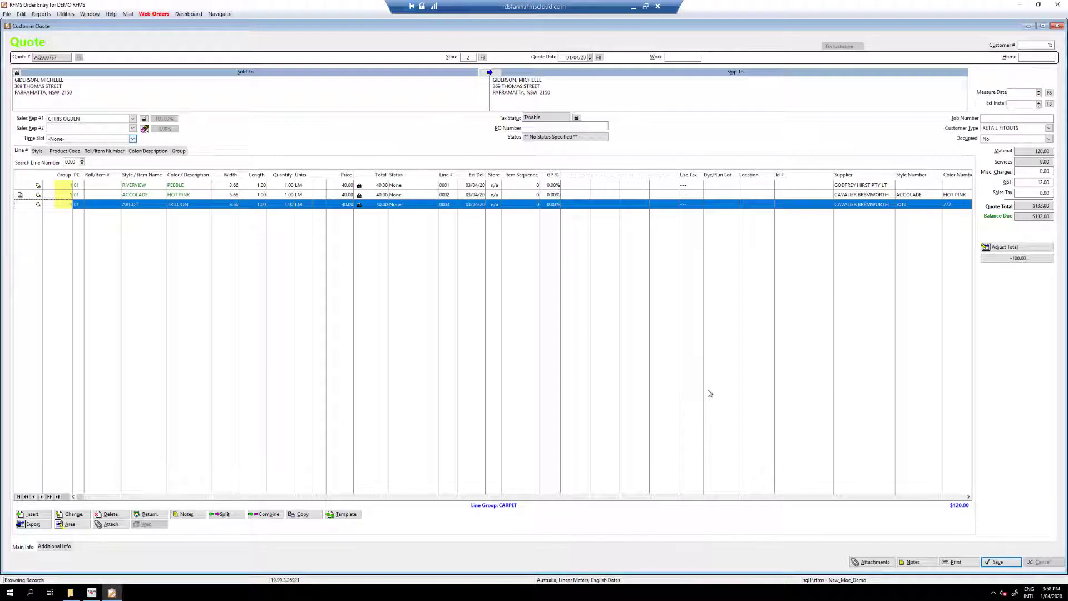
Start printing the quote with the SAMPLE LOAN DOCKET format
{"action": "left_click", "coordinate": [954, 565]}
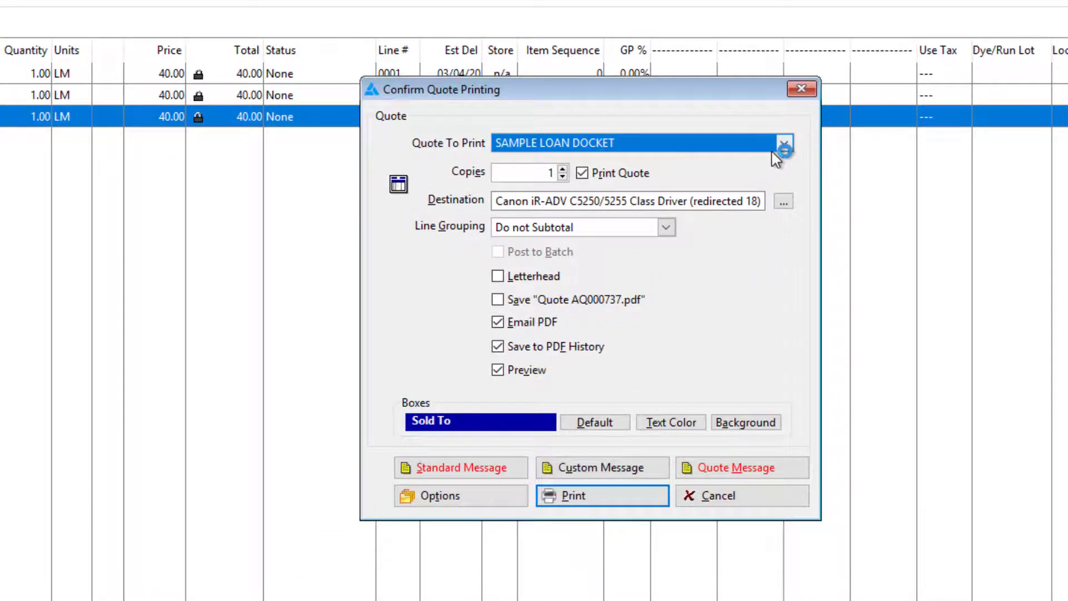
{"action": "left_click", "coordinate": [785, 145]}
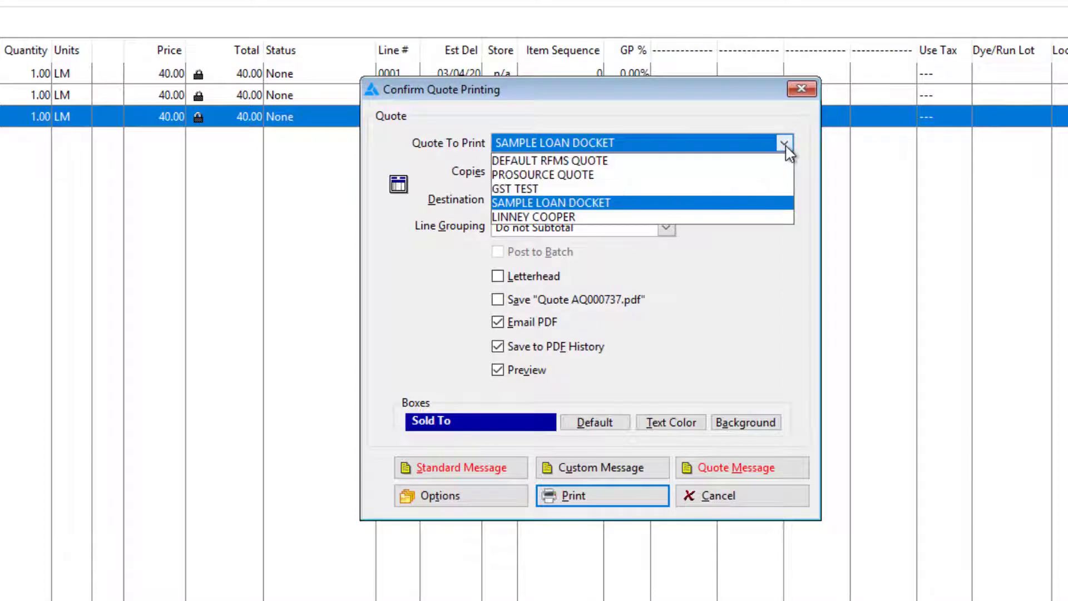
{"action": "left_click", "coordinate": [569, 205]}
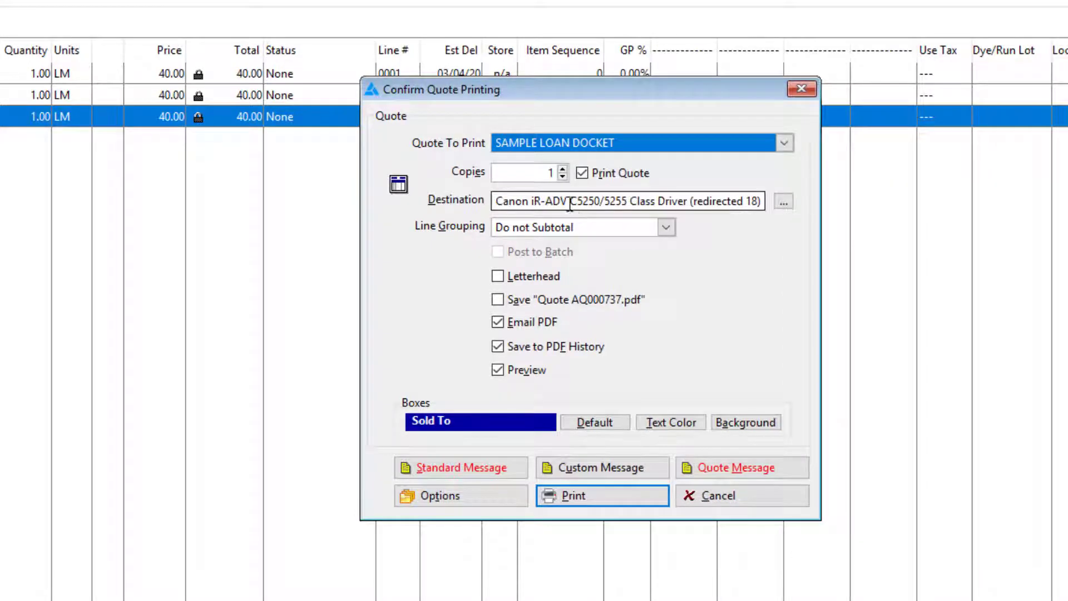
{"action": "left_click", "coordinate": [589, 493]}
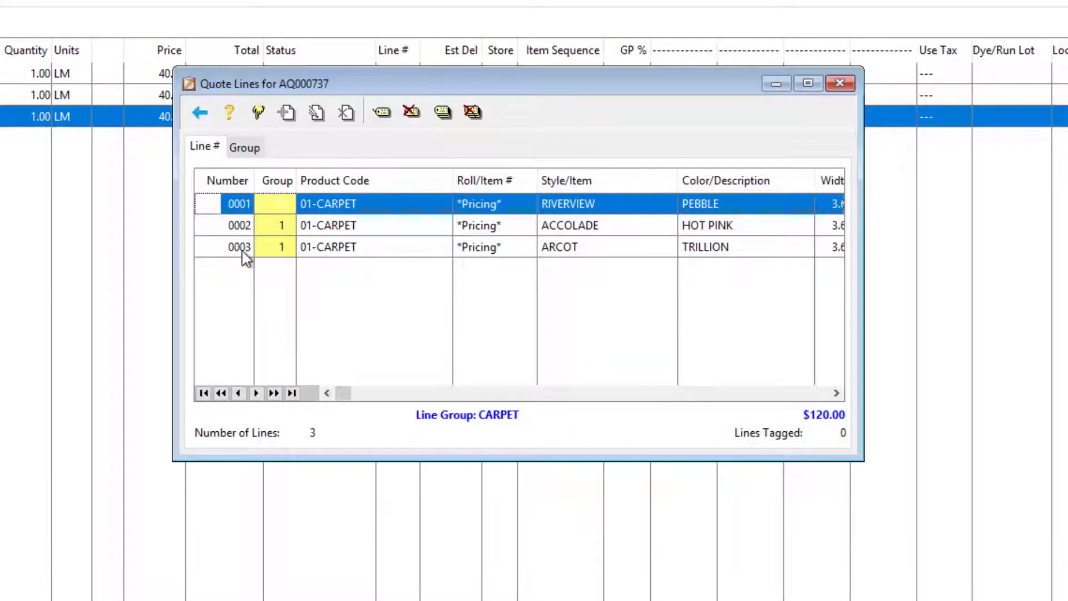
Tag all quote lines to generate the loan docket preview, then close the preview and save the quote
{"action": "left_click", "coordinate": [443, 113]}
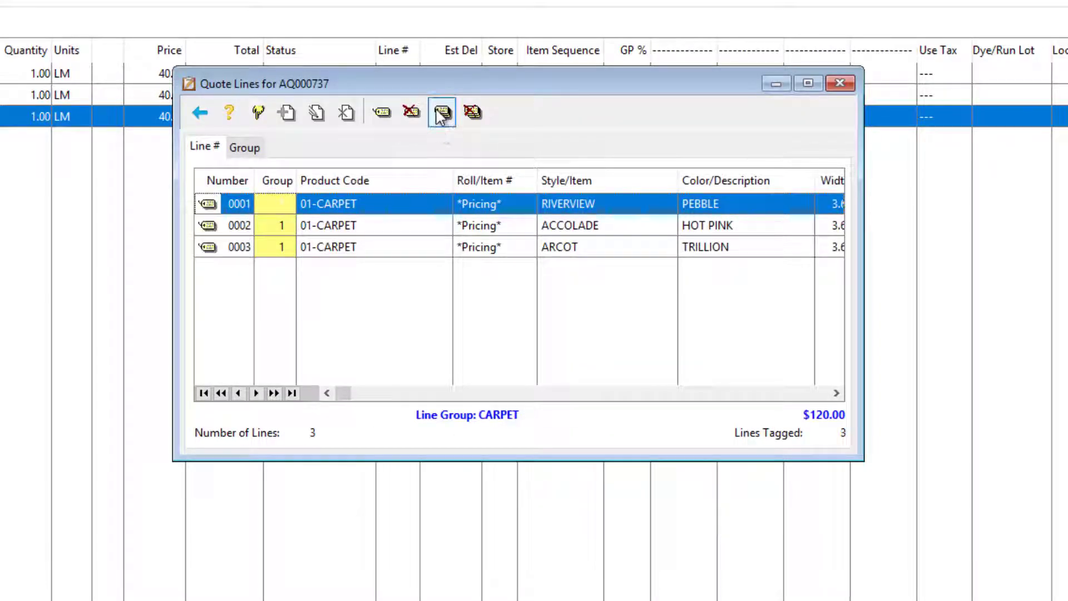
{"action": "left_click", "coordinate": [261, 114]}
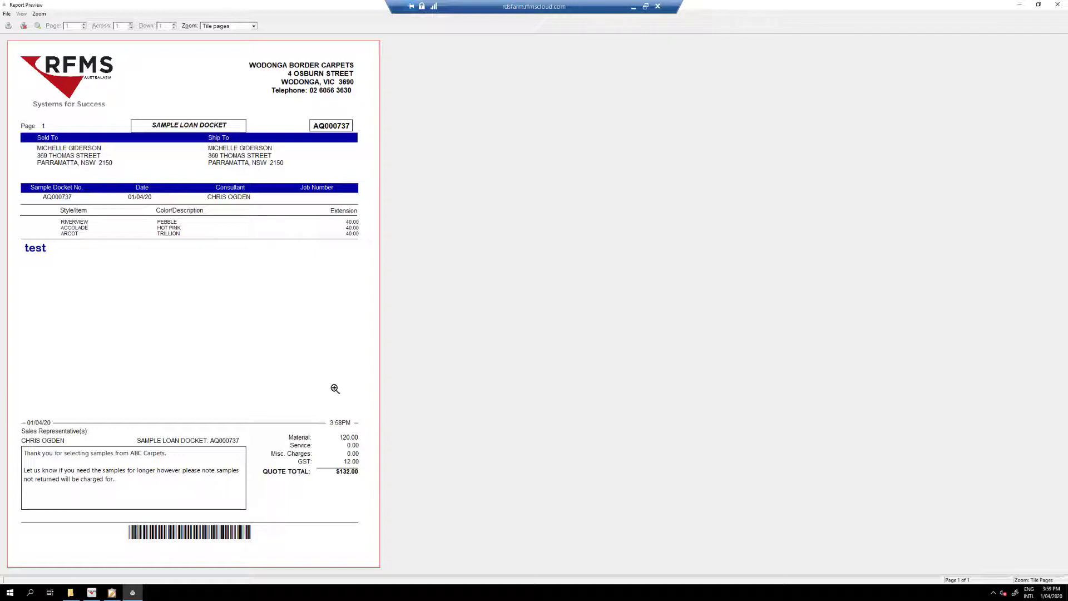
{"action": "left_click", "coordinate": [23, 25]}
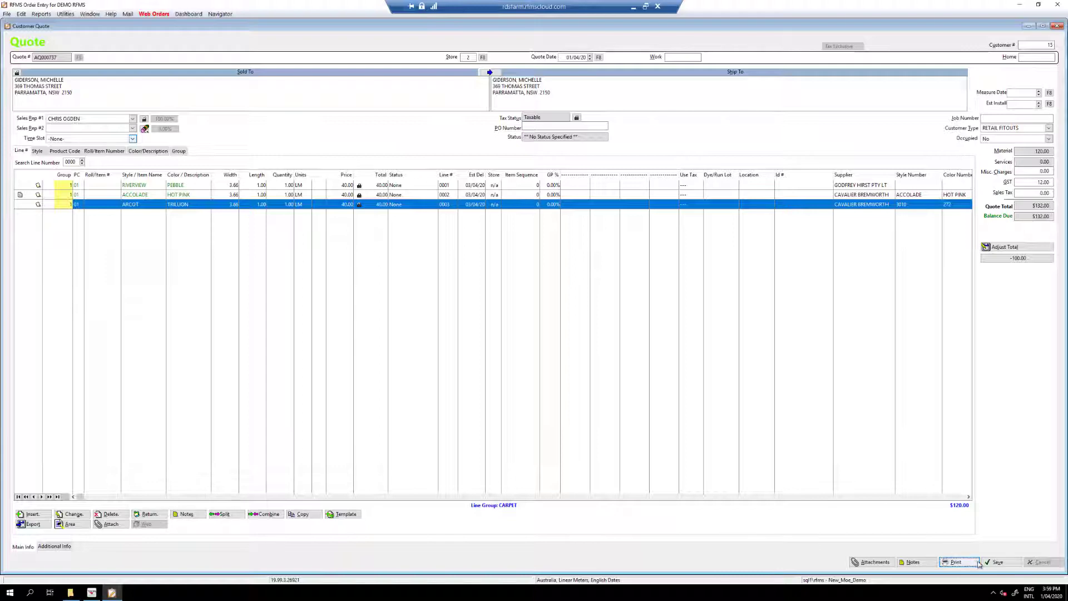
{"action": "left_click", "coordinate": [996, 562]}
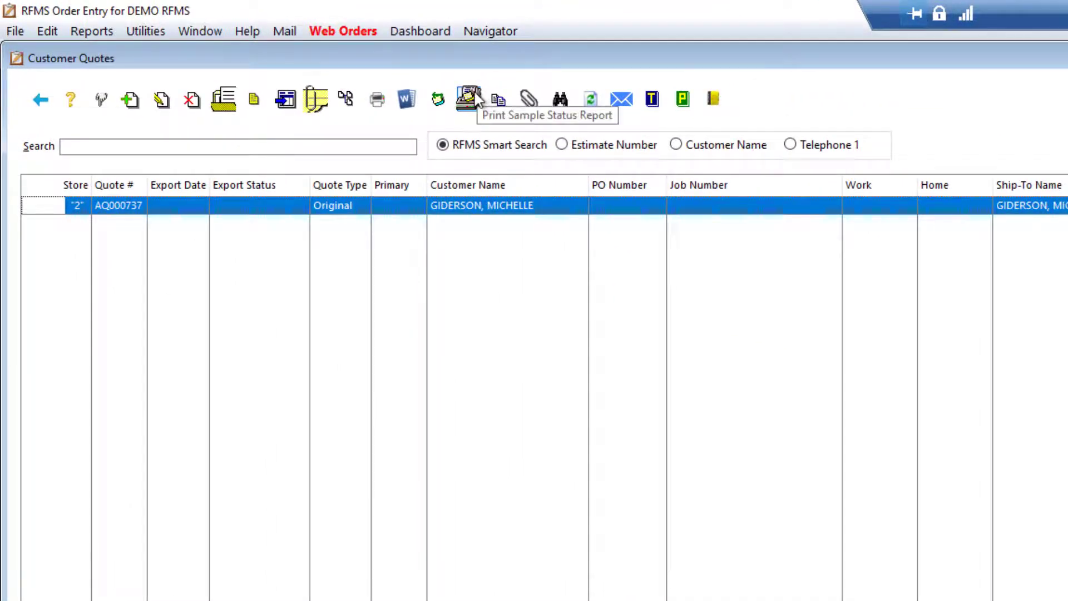
Preview the Sample Status Report for all samples of store 2 and the selected salesperson, then close it
{"action": "left_click", "coordinate": [470, 98]}
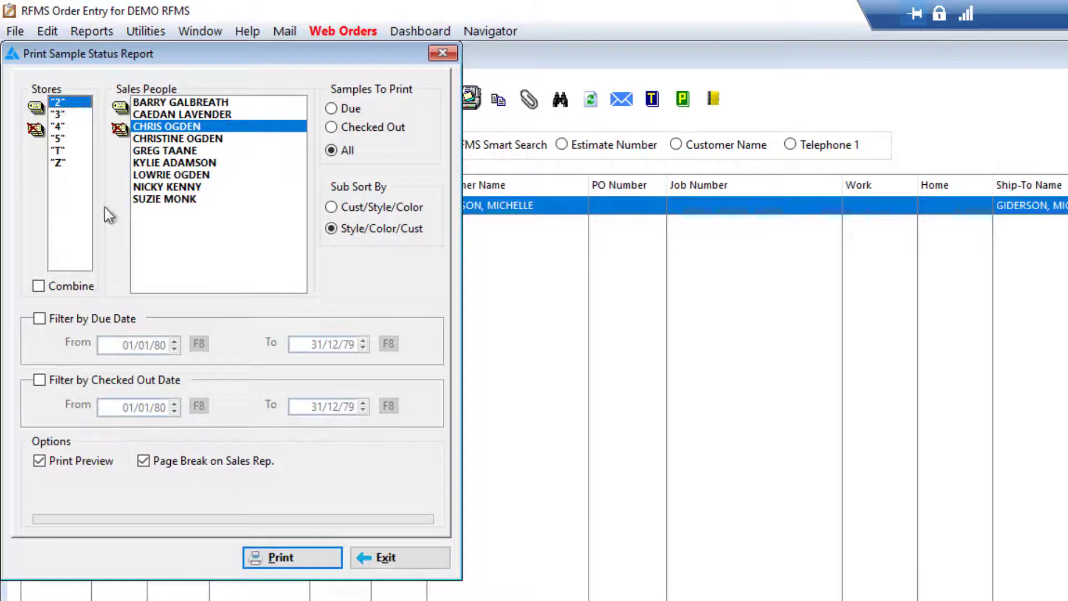
{"action": "left_click", "coordinate": [286, 567]}
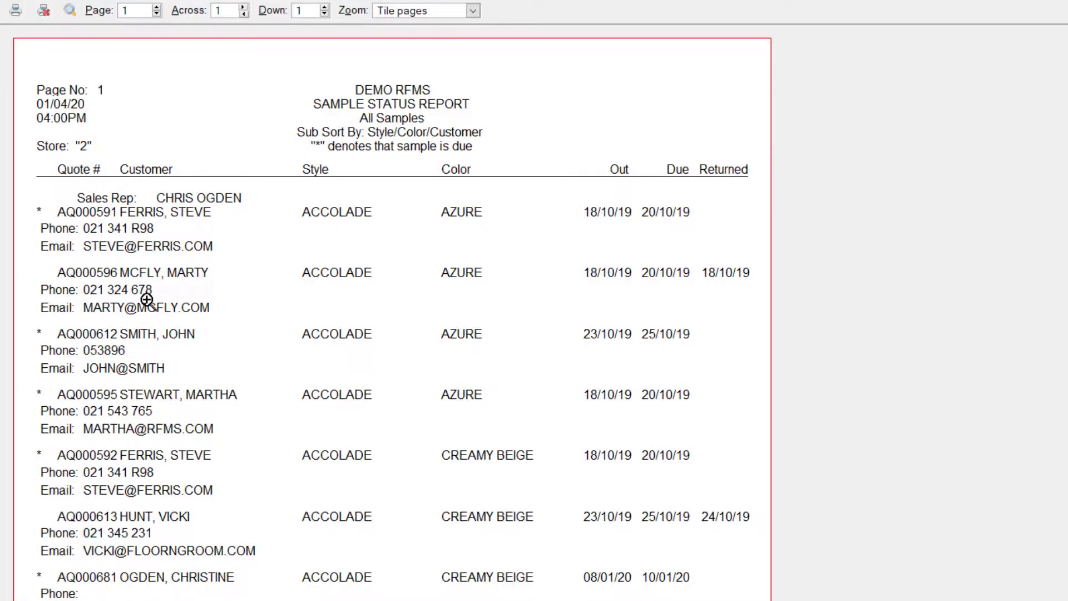
{"action": "left_click", "coordinate": [39, 14]}
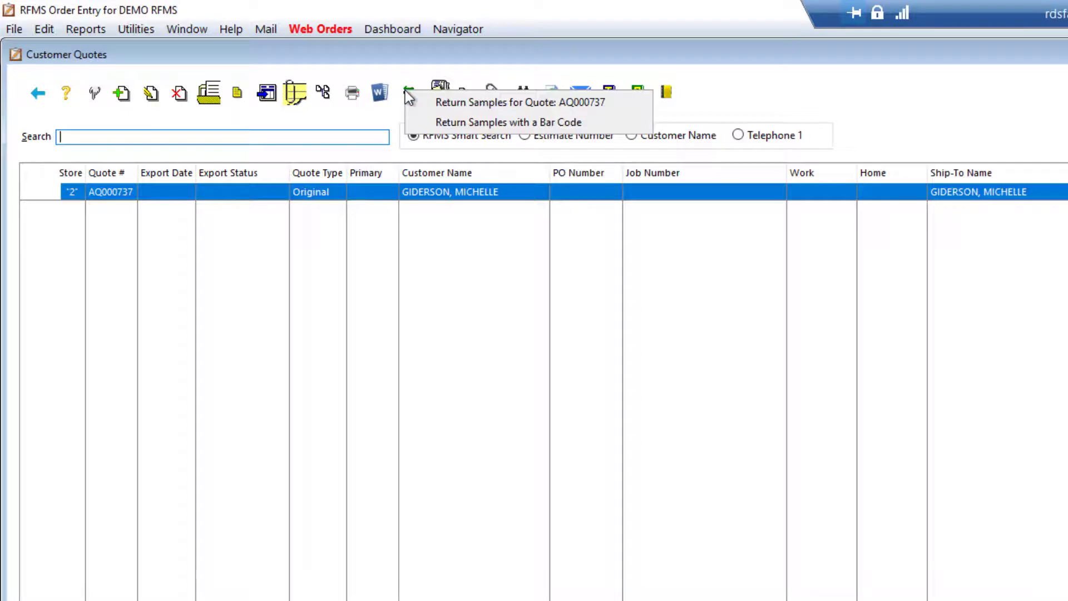
Return the RIVERVIEW PEBBLE sample through the quote's list of sample lines to return
{"action": "left_click", "coordinate": [468, 103]}
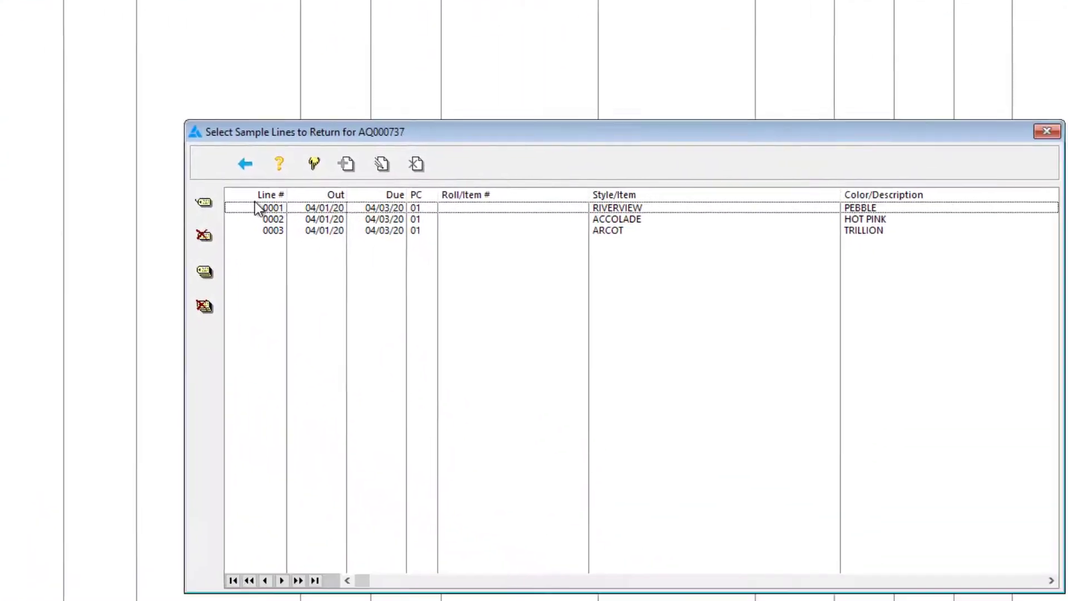
{"action": "left_click", "coordinate": [738, 465]}
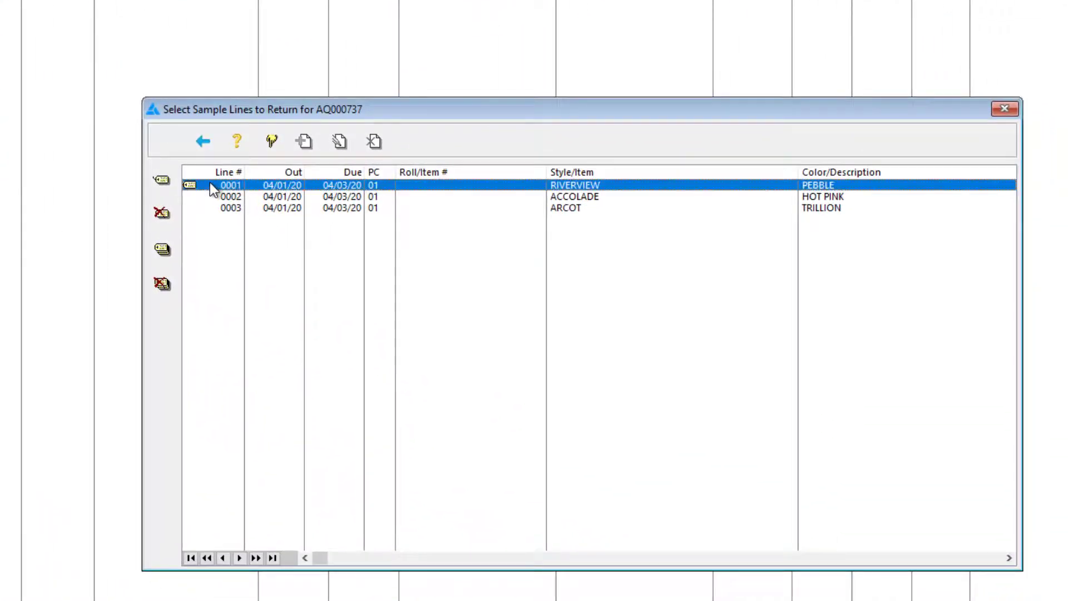
{"action": "left_click", "coordinate": [271, 142]}
{"action": "left_click", "coordinate": [551, 372]}
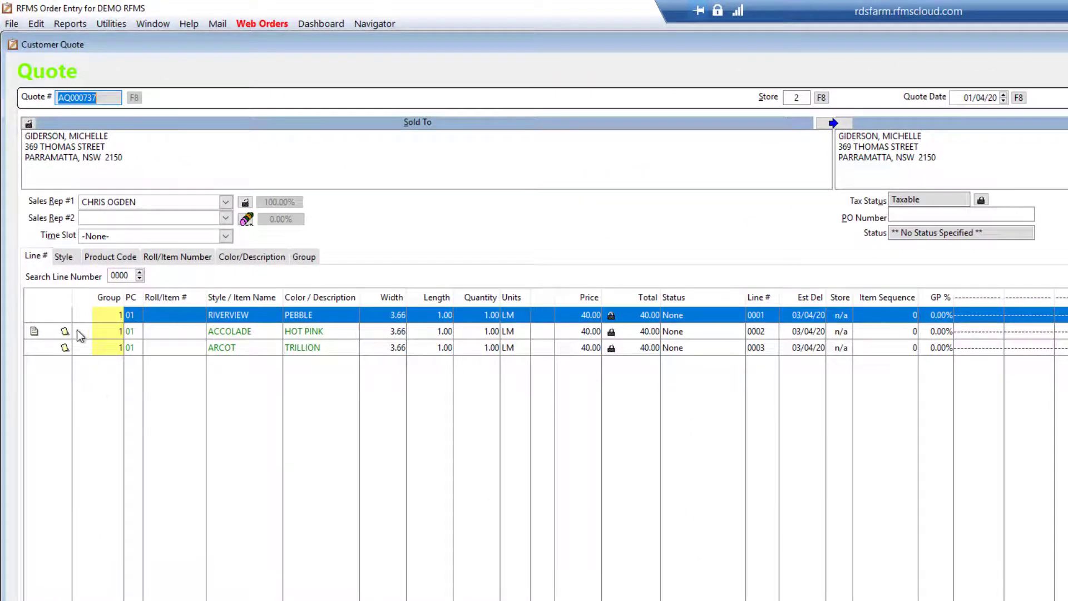
Return the ACCOLADE HOT PINK sample from its line inside the open quote
{"action": "left_click", "coordinate": [285, 332]}
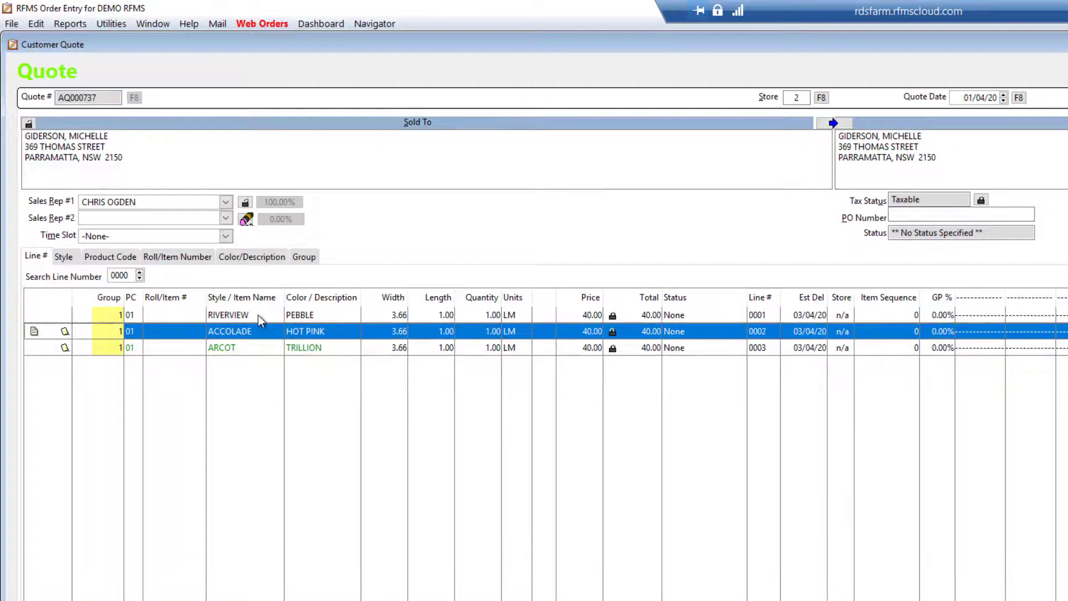
{"action": "left_click", "coordinate": [258, 315]}
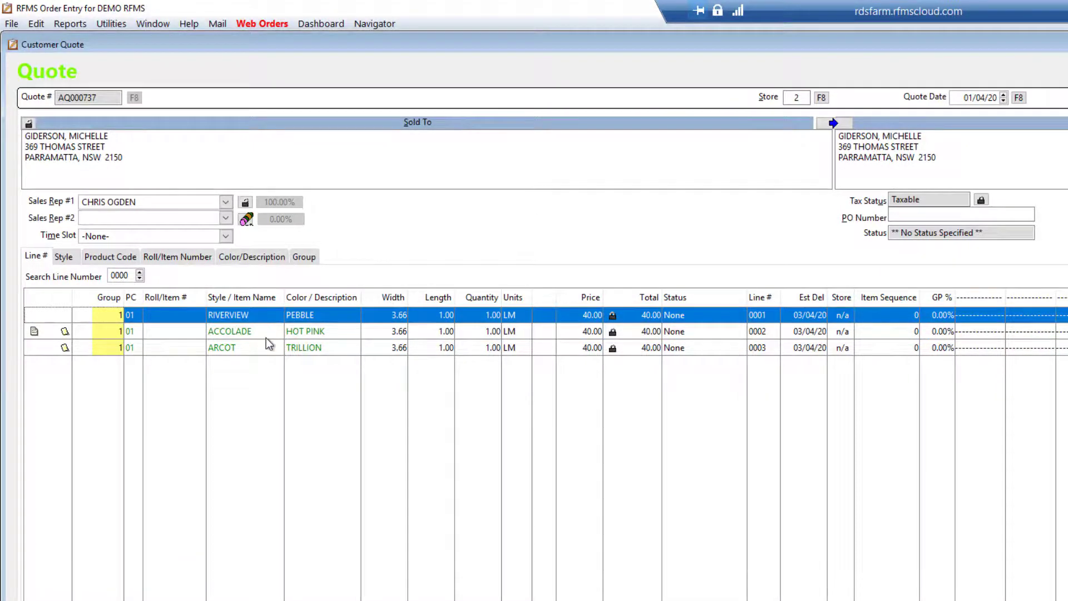
{"action": "left_click", "coordinate": [266, 337]}
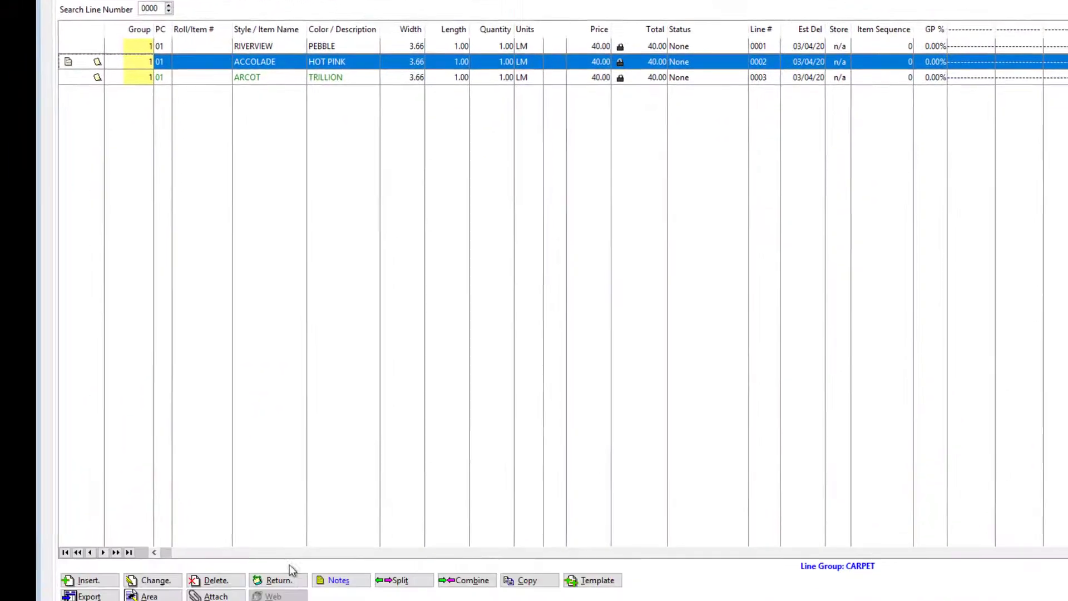
{"action": "left_click", "coordinate": [284, 582]}
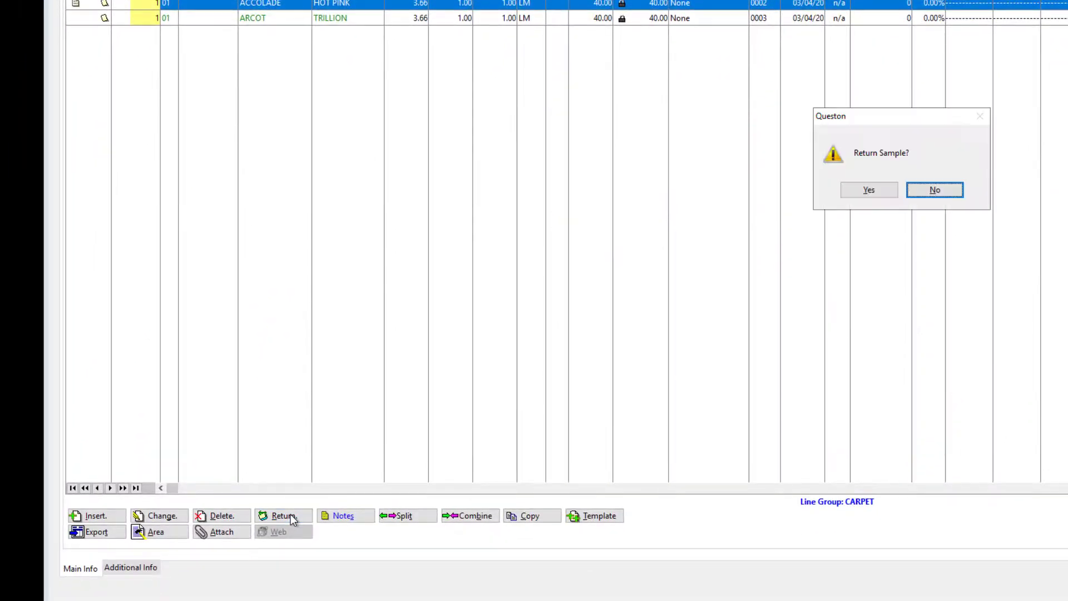
{"action": "left_click", "coordinate": [868, 190]}
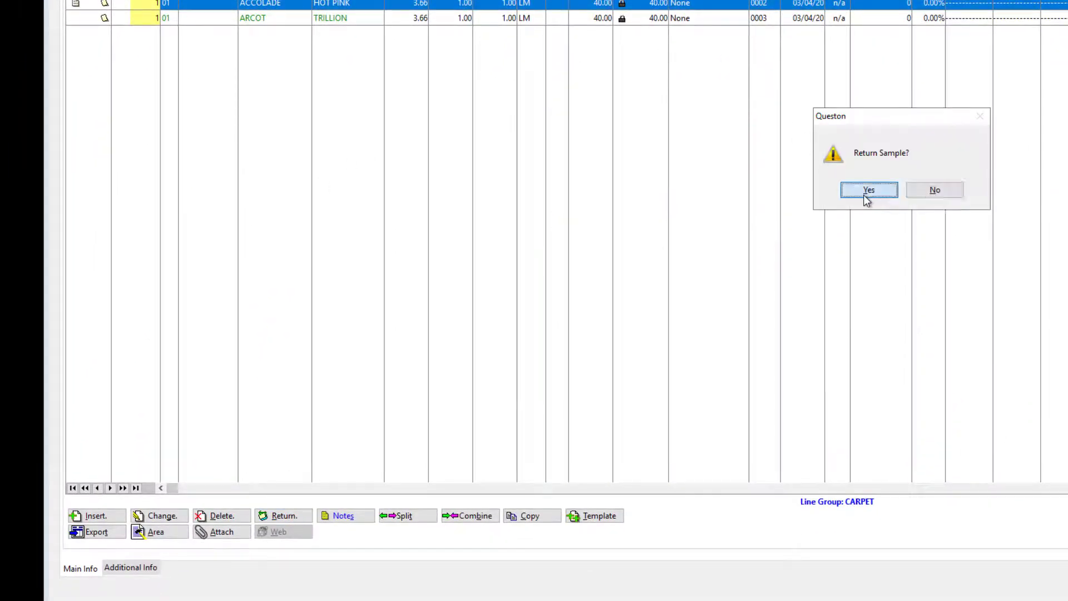
Return the ARCOT TRILLION sample from its line inside the open quote
{"action": "left_click", "coordinate": [201, 21]}
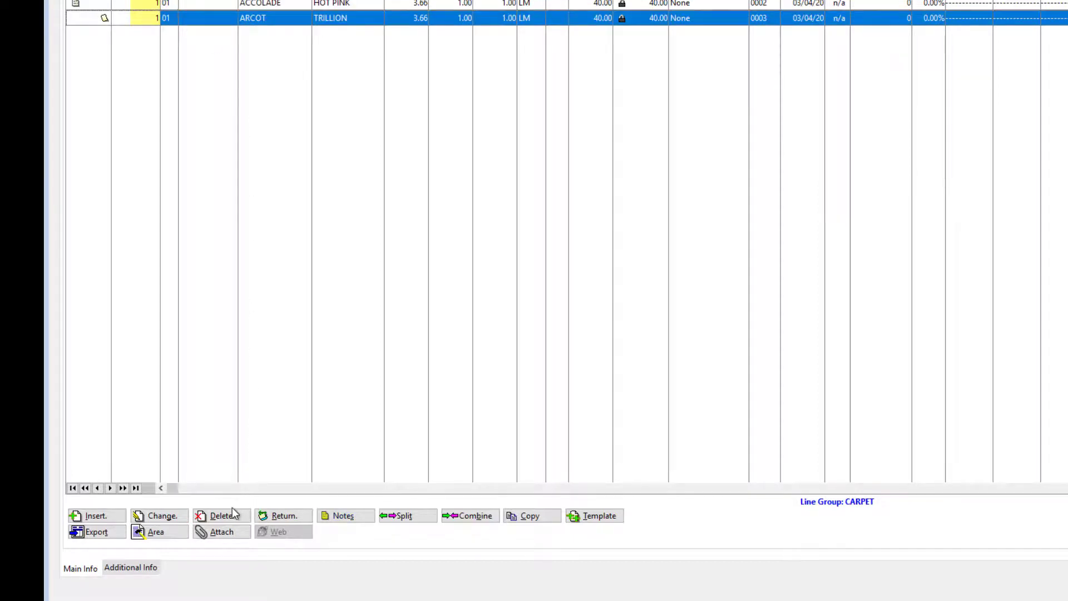
{"action": "left_click", "coordinate": [292, 518]}
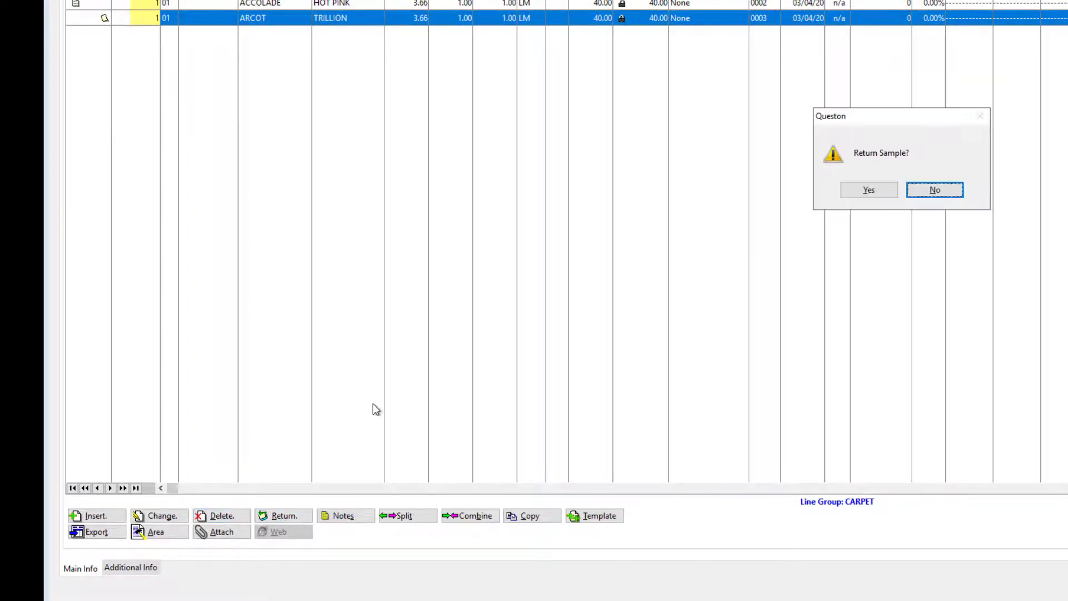
{"action": "left_click", "coordinate": [877, 192]}
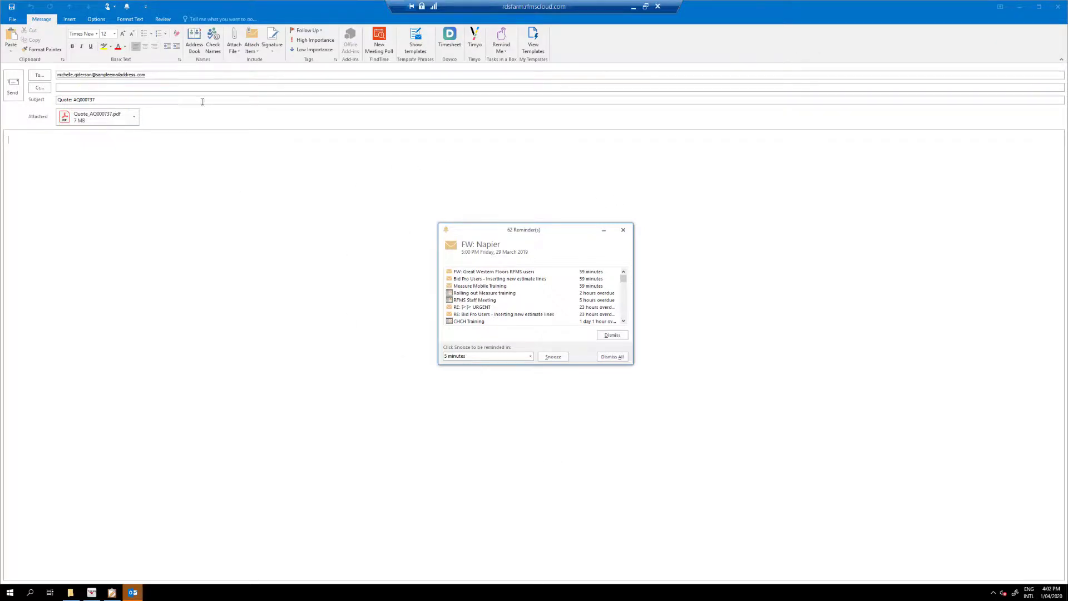
Review the sample loan docket PDF attached to the Outlook e-mail, and discard the e-mail without saving it
{"action": "left_click", "coordinate": [612, 230]}
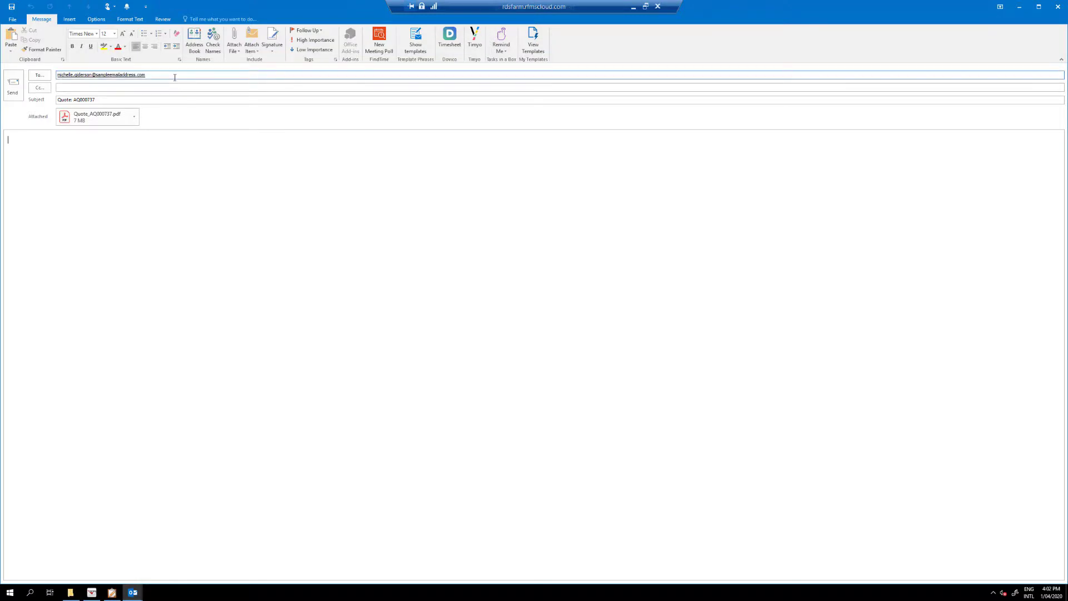
{"action": "double_click", "coordinate": [101, 118]}
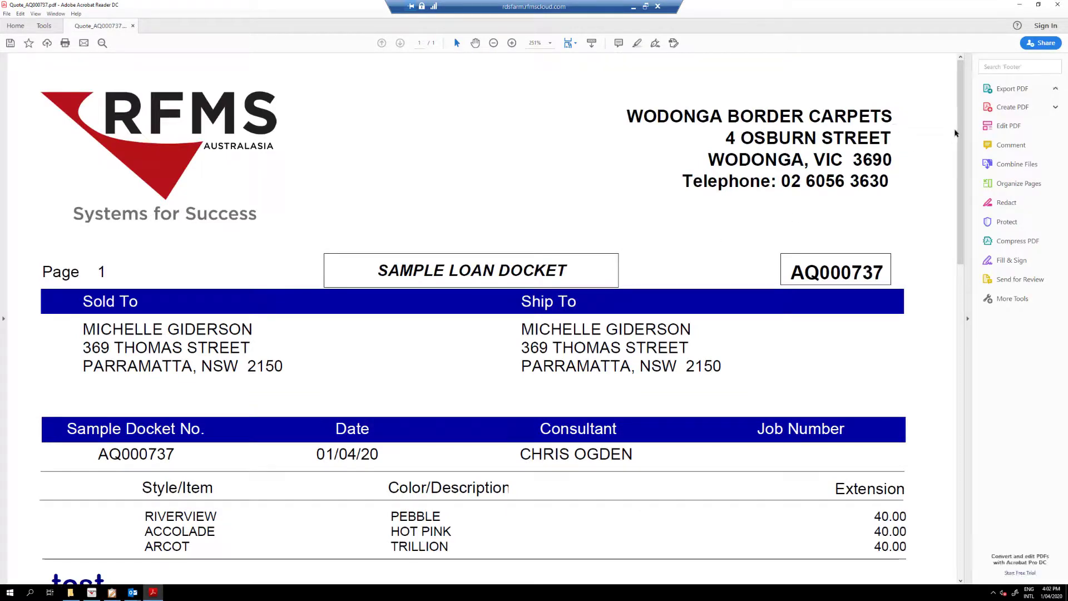
{"action": "left_click_drag", "start_coordinate": [964, 116], "coordinate": [935, 150]}
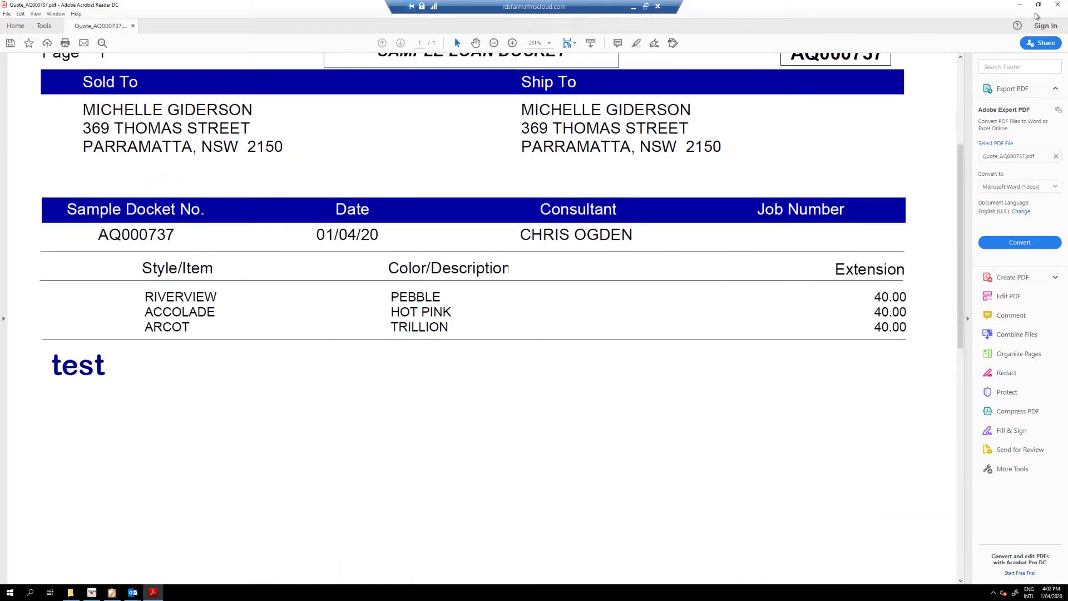
{"action": "left_click", "coordinate": [1058, 4]}
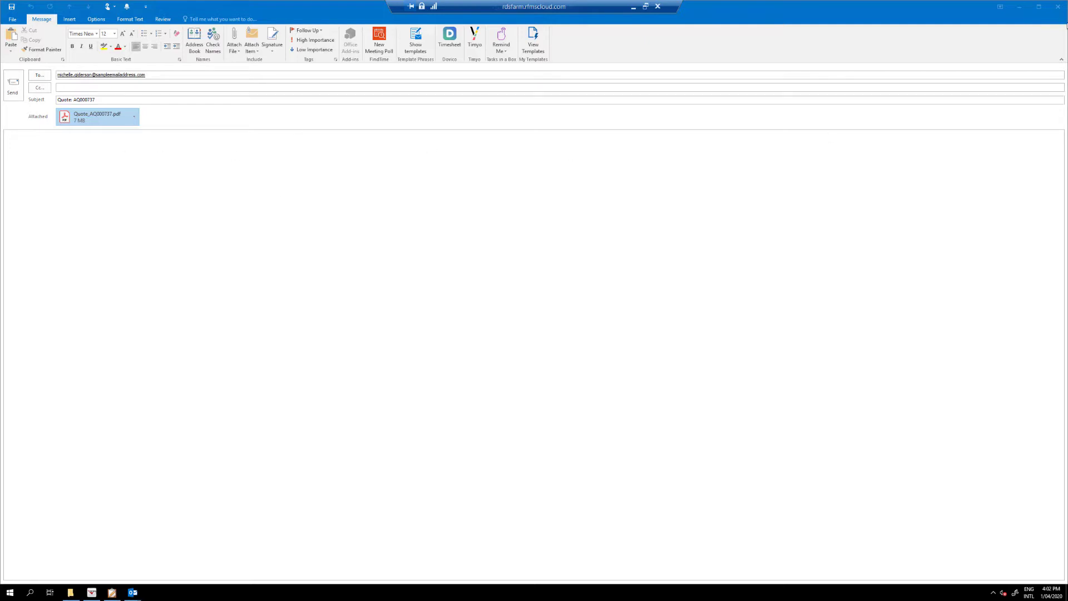
{"action": "left_click", "coordinate": [1059, 6]}
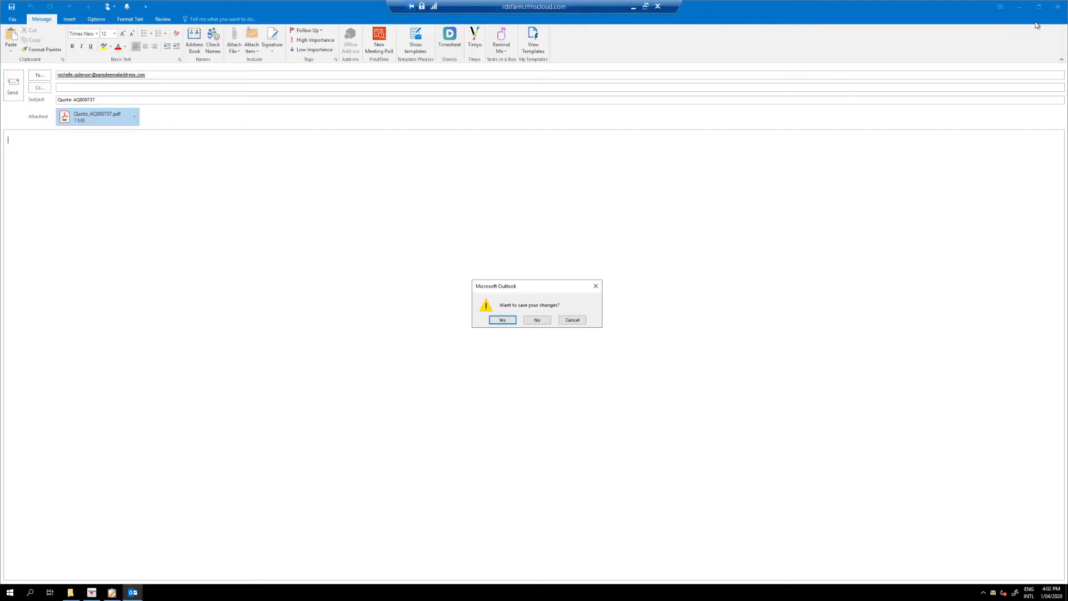
{"action": "left_click", "coordinate": [535, 321]}
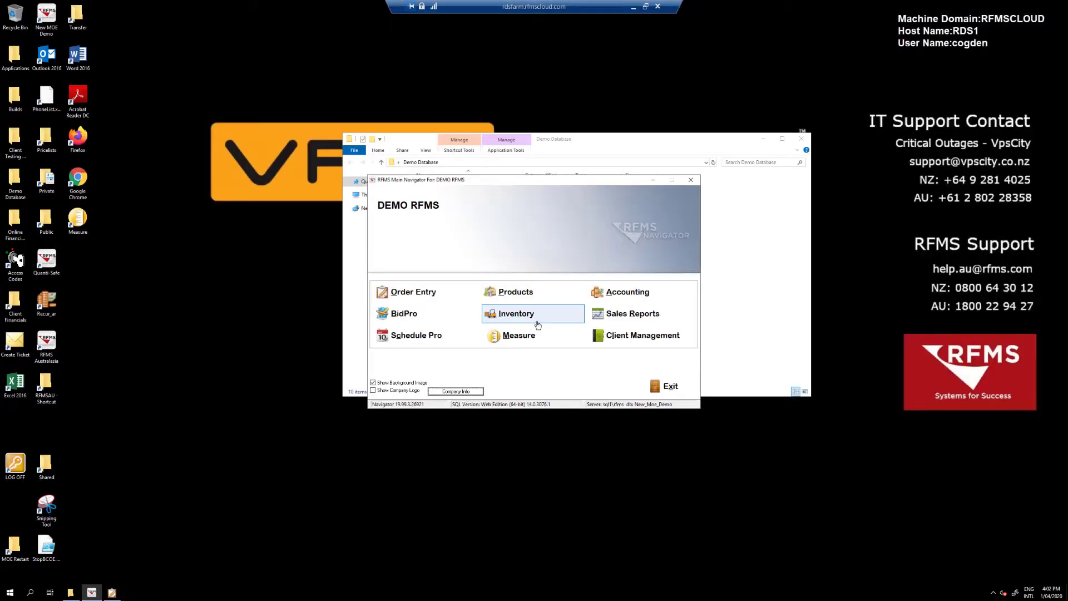